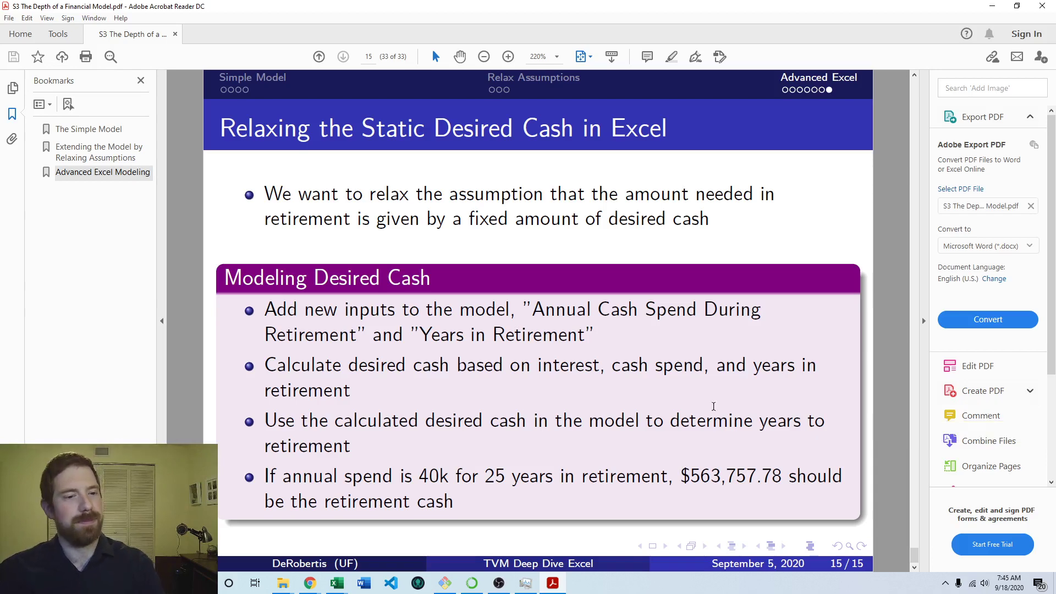
Leave the desired-cash slide in Acrobat for the Dynamic Salary Retirement Model workbook in Excel
mouse_move(335, 585)
click(421, 533)
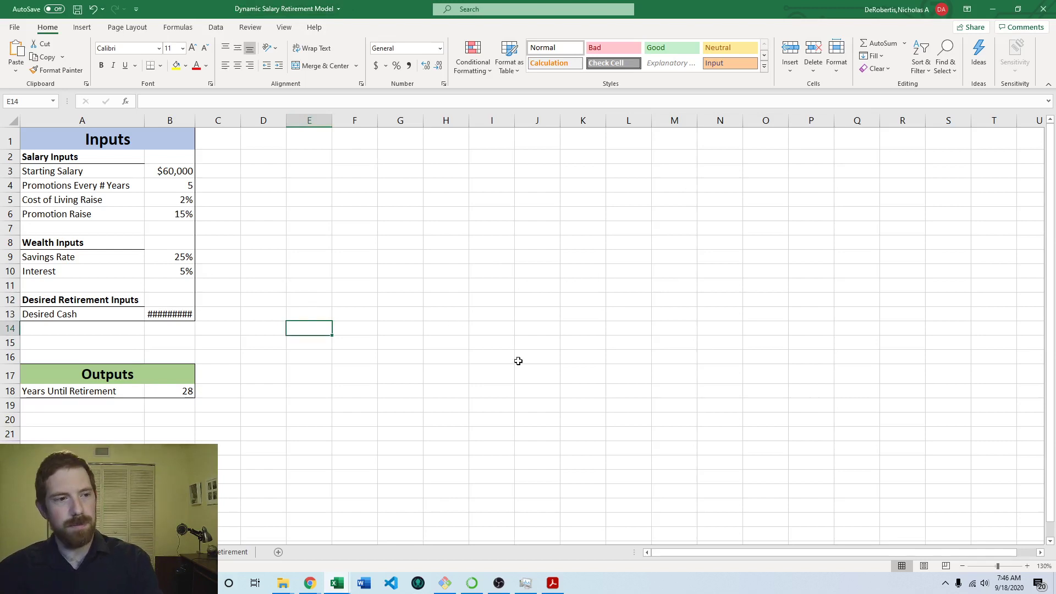
Autofit column B to show $1,500,000, check Desired Cash on Retirement, then return to B13
double_click(195, 121)
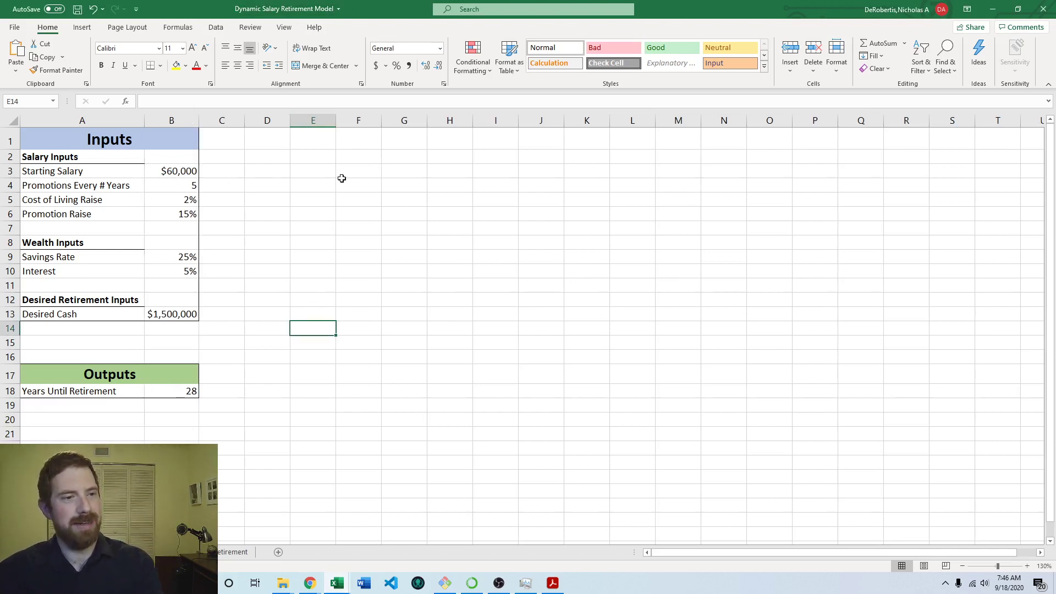
click(367, 188)
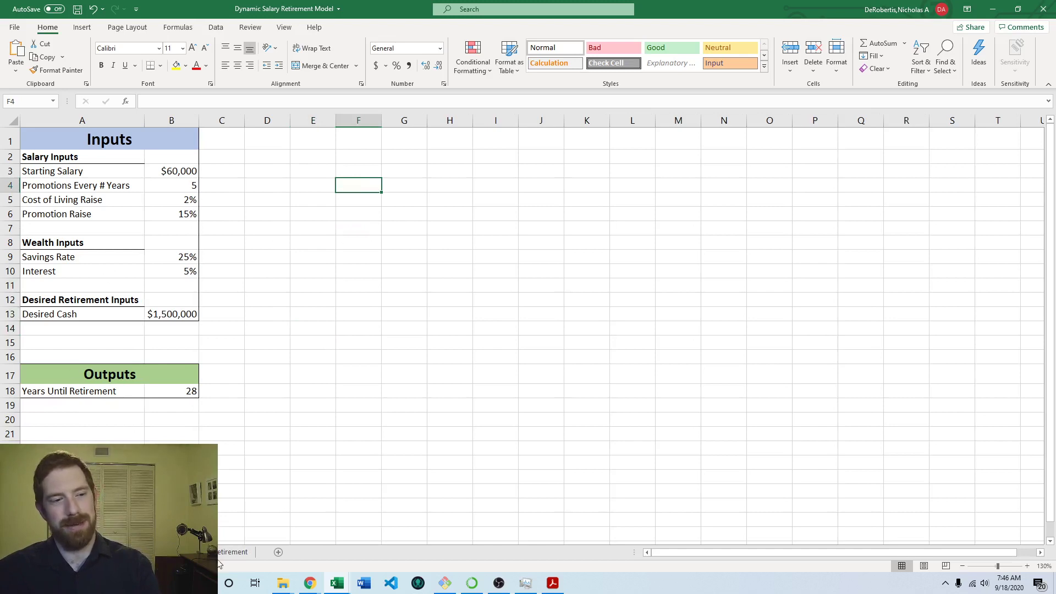
click(232, 551)
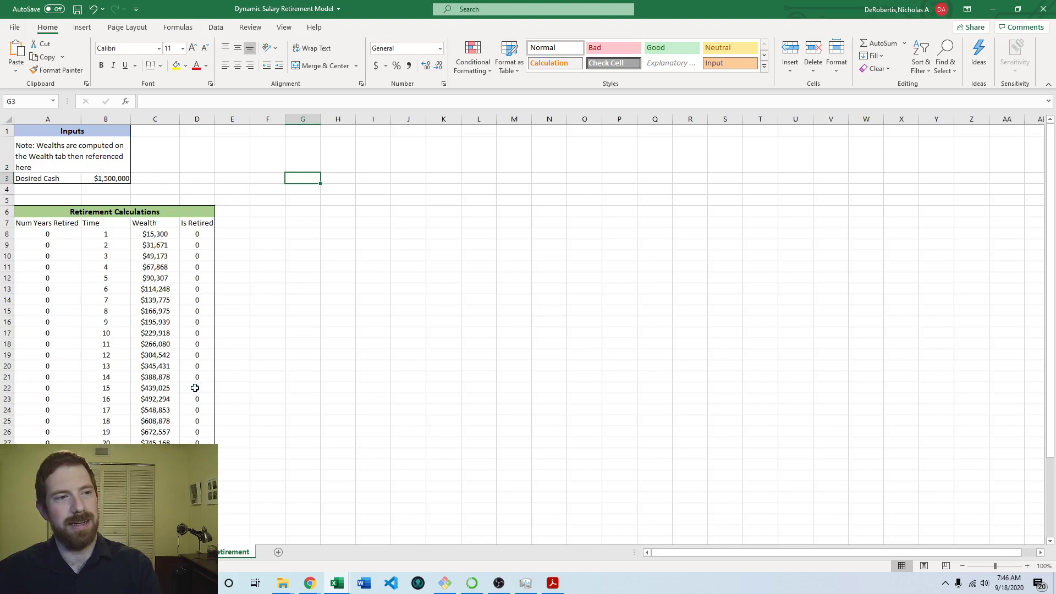
scroll(195, 387, up, 2)
scroll(195, 388, up, 1)
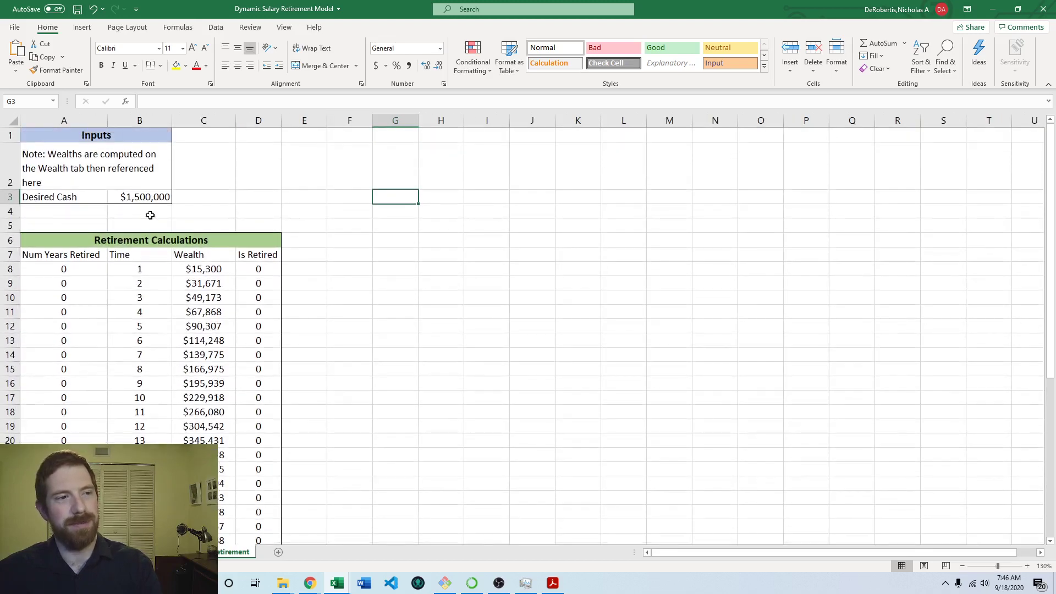
click(150, 198)
key(ctrl+Page_Up)
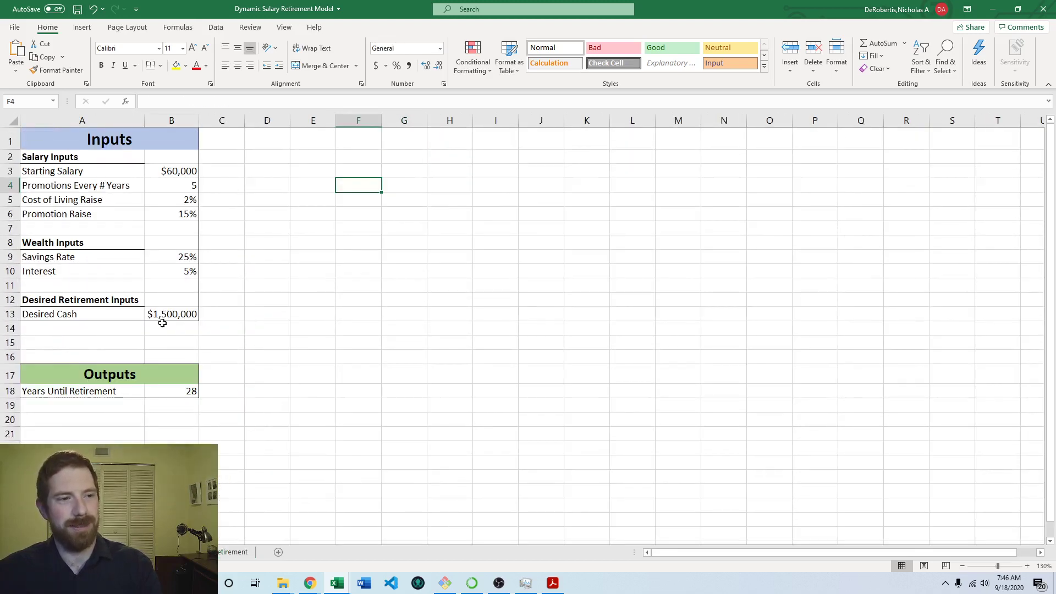
click(165, 317)
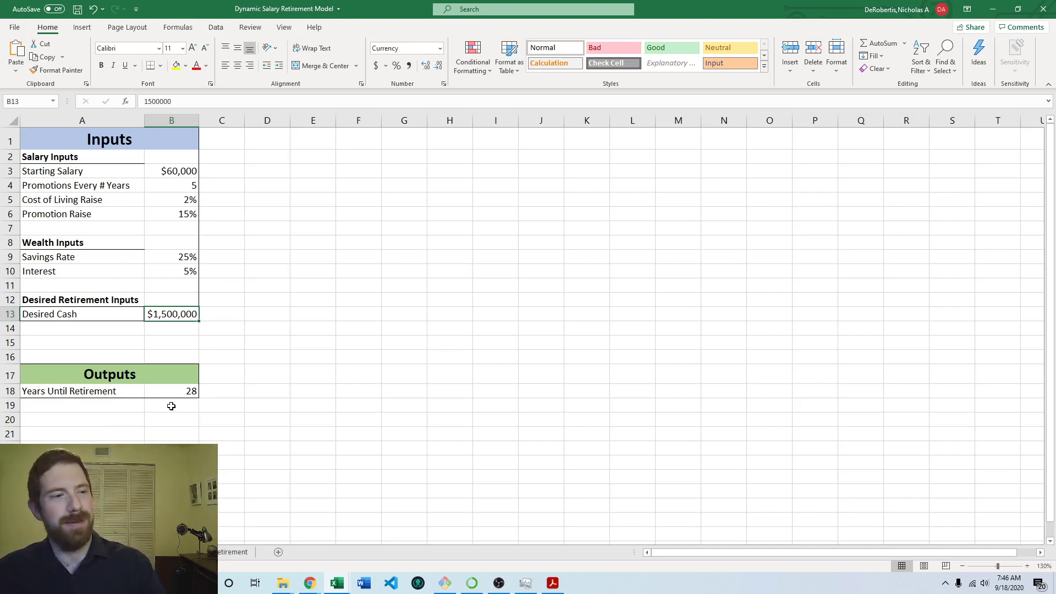
Insert a blank row 18 above Years Until Retirement
click(94, 394)
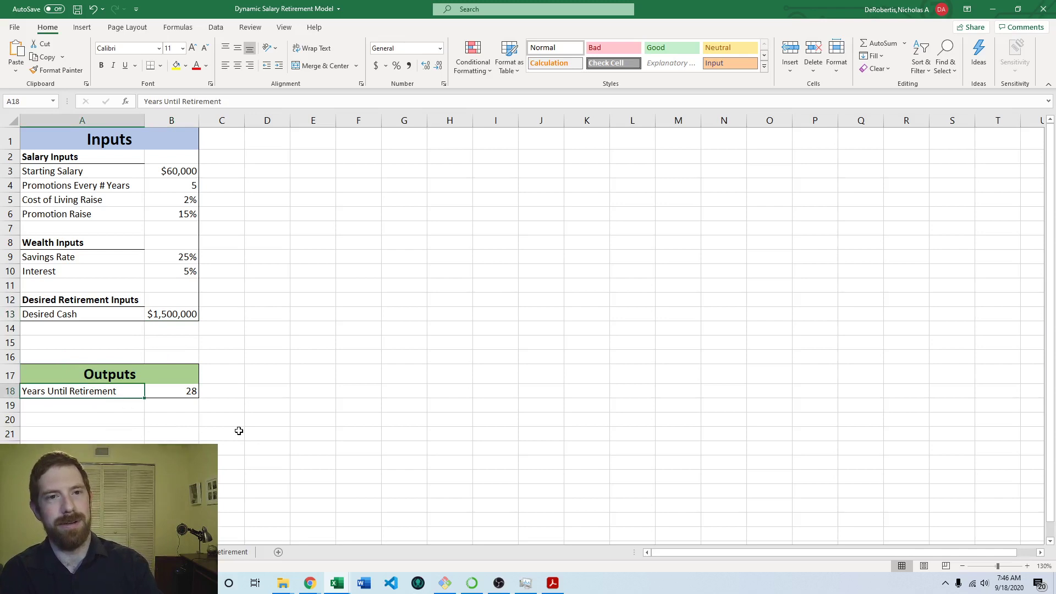
key(alt+i)
key(r)
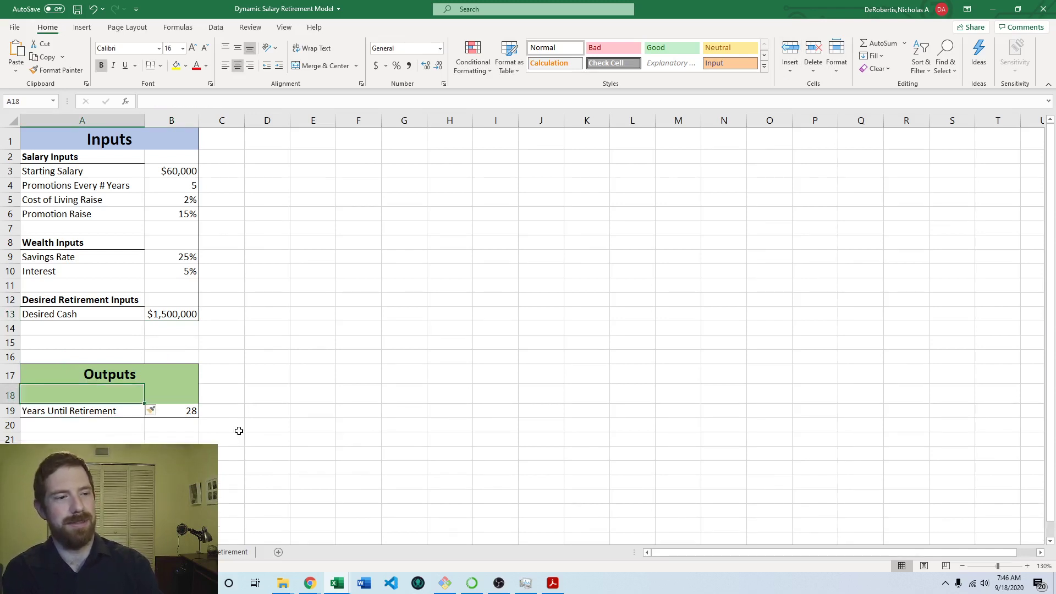
key(shift+Right)
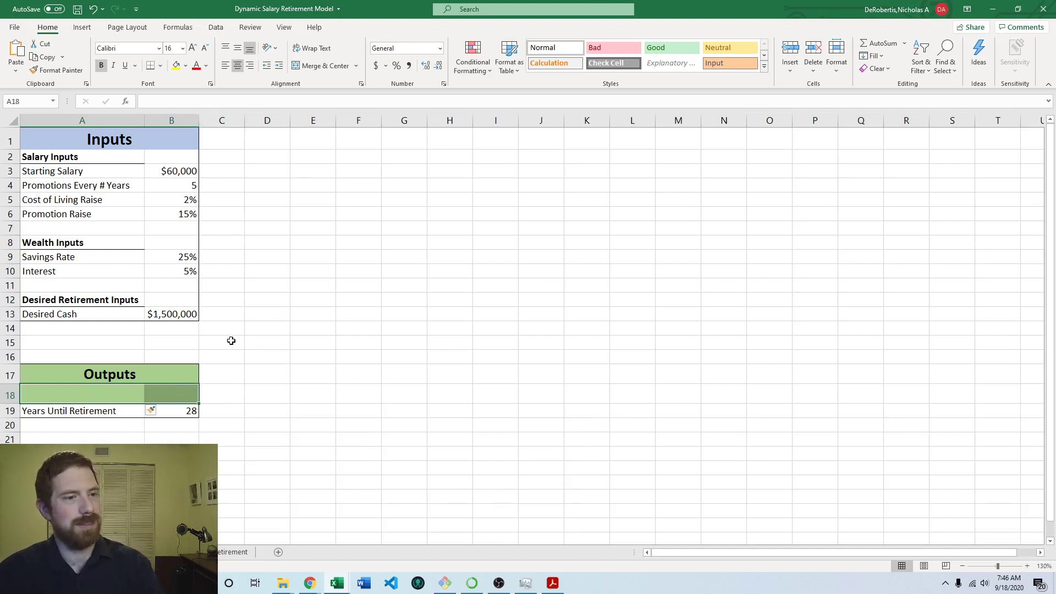
click(351, 269)
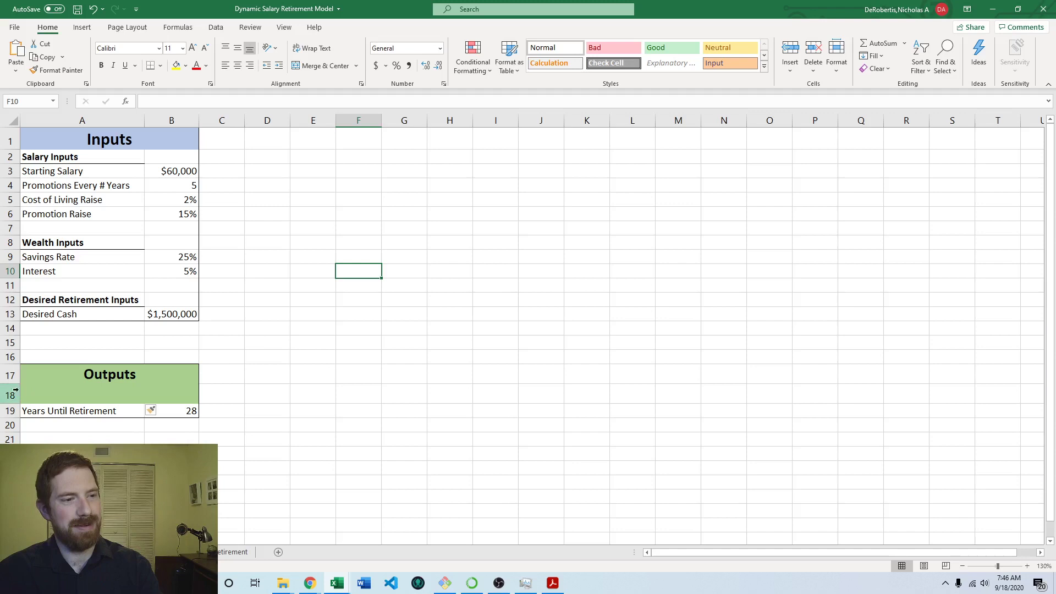
click(39, 393)
click(248, 356)
Try moving Desired Cash A13:B13 into row 18, check the Years Until Retirement formula, then undo
click(133, 316)
key(shift+Right)
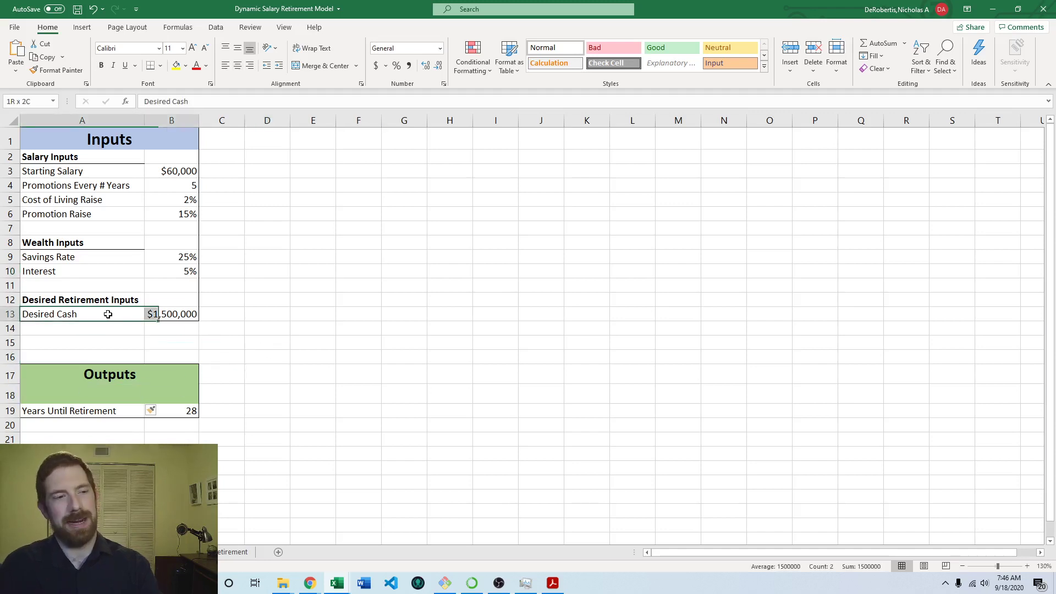
key(ctrl+c)
click(128, 407)
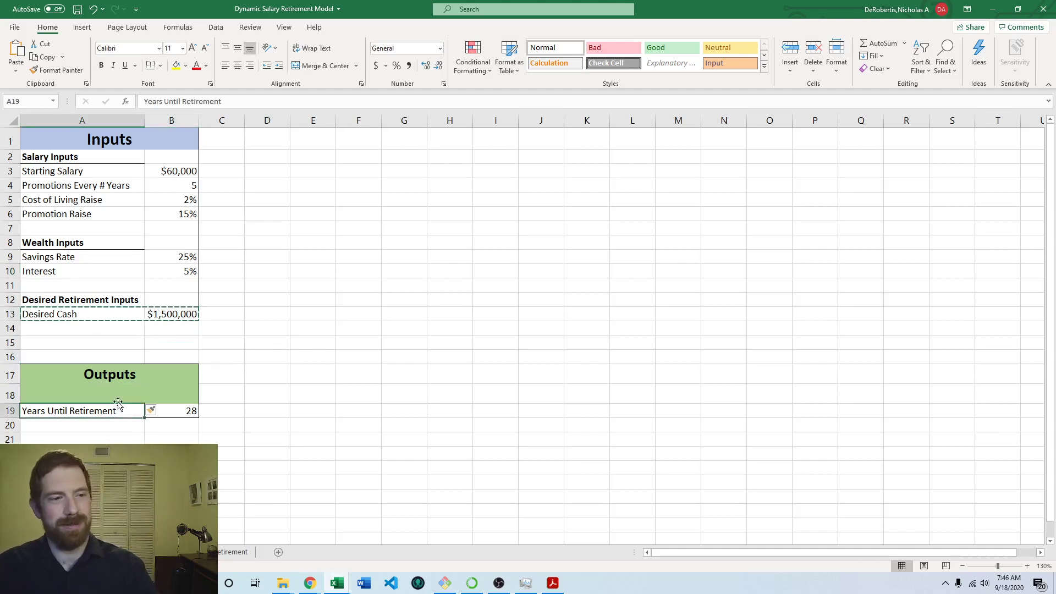
click(120, 400)
key(ctrl+v)
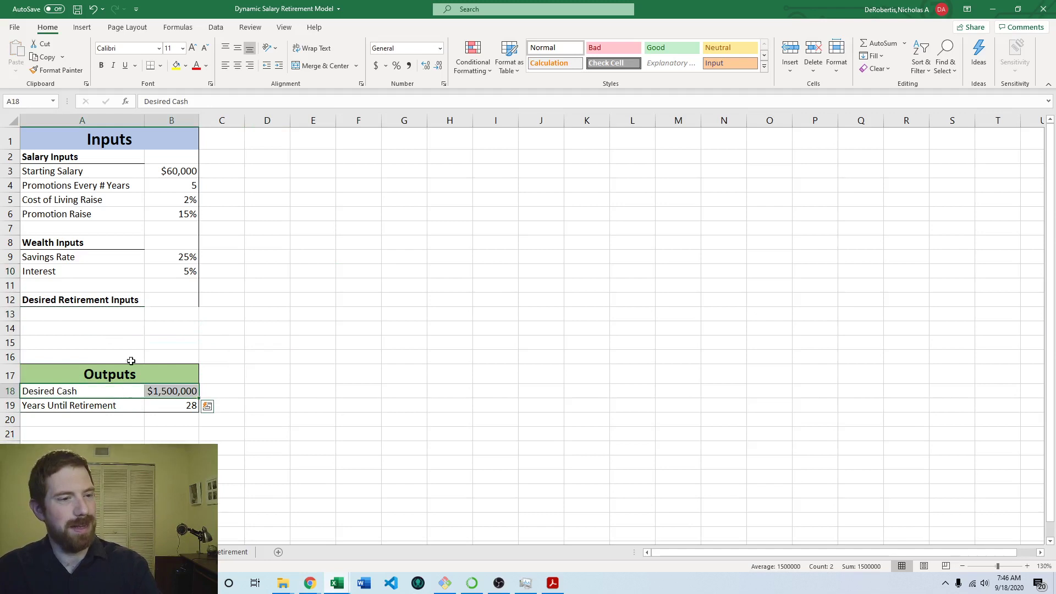
click(174, 391)
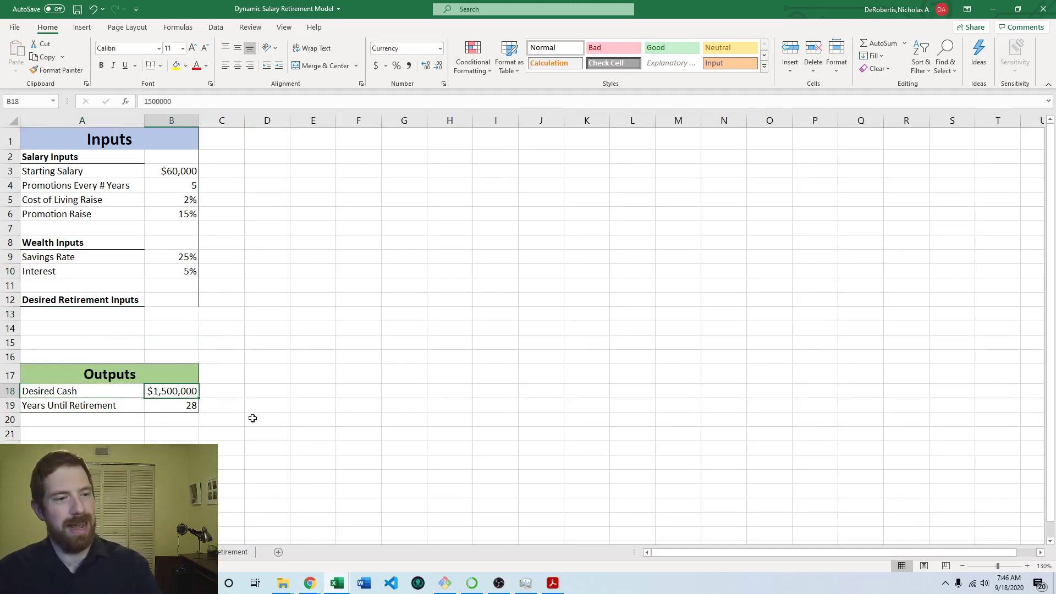
click(188, 407)
click(160, 390)
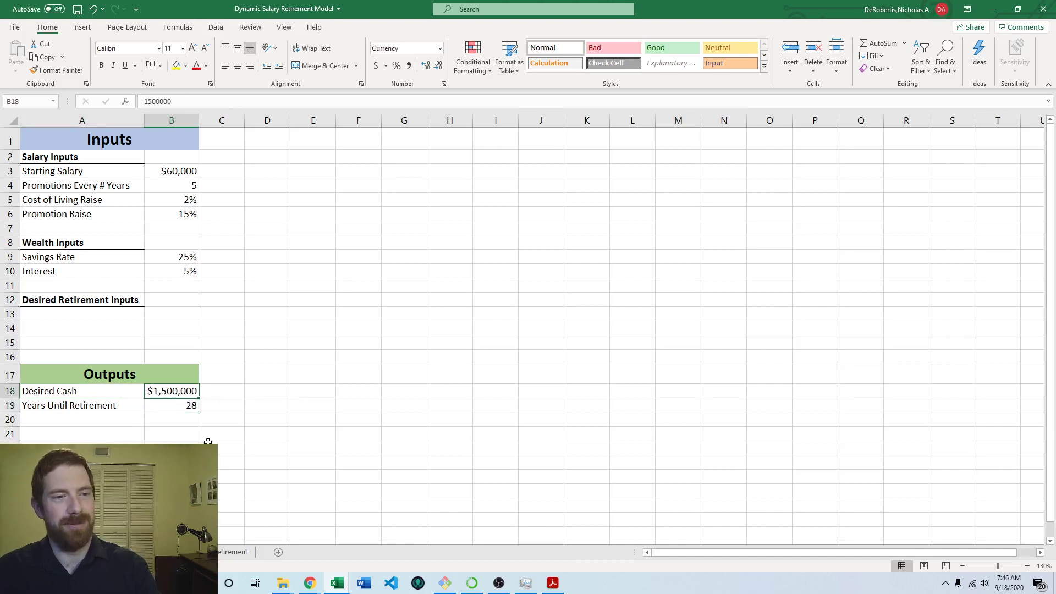
key(ctrl+z)
key(ctrl+z)
click(276, 399)
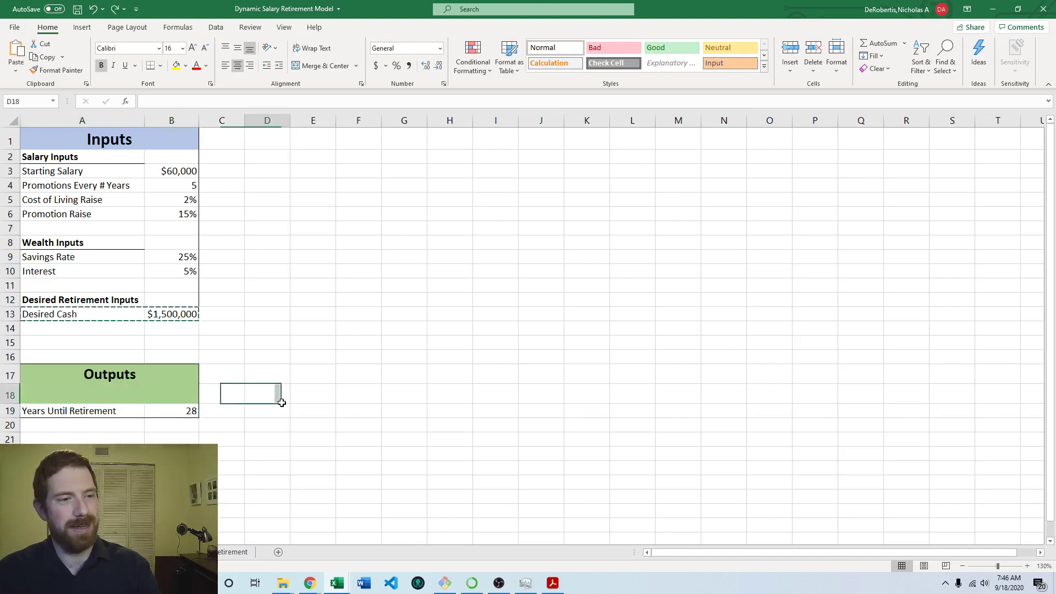
Move Desired Cash A13:B13 into A18 and confirm B18 shows $1,500,000
click(165, 341)
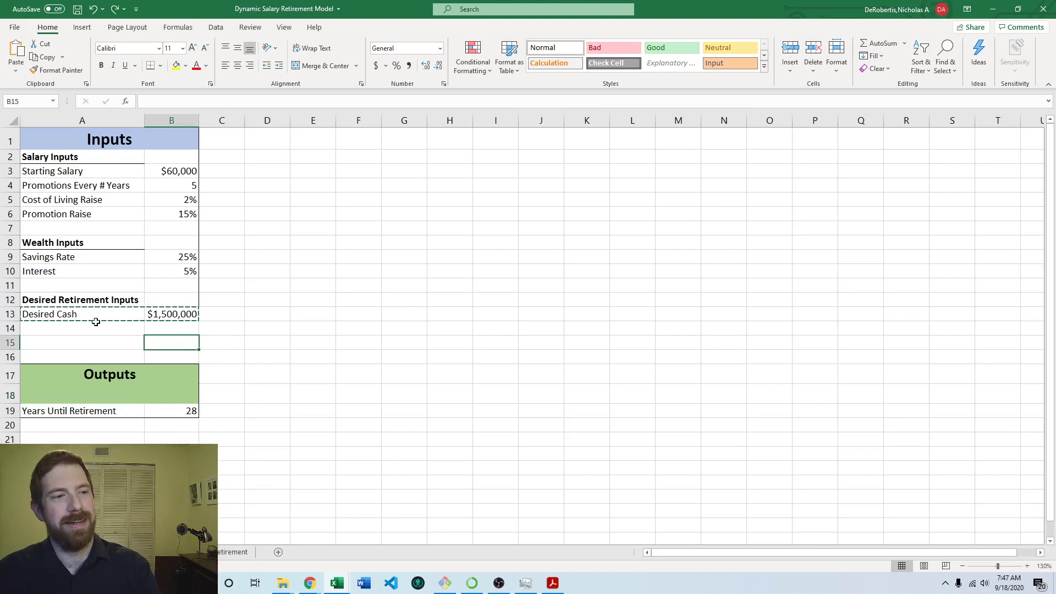
drag(94, 316, 165, 316)
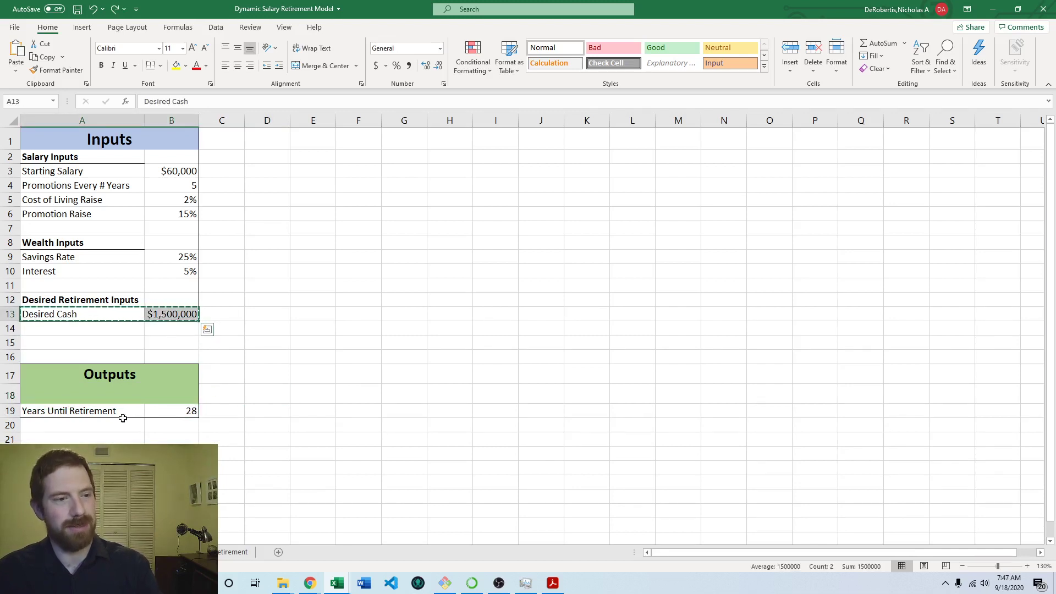
click(143, 392)
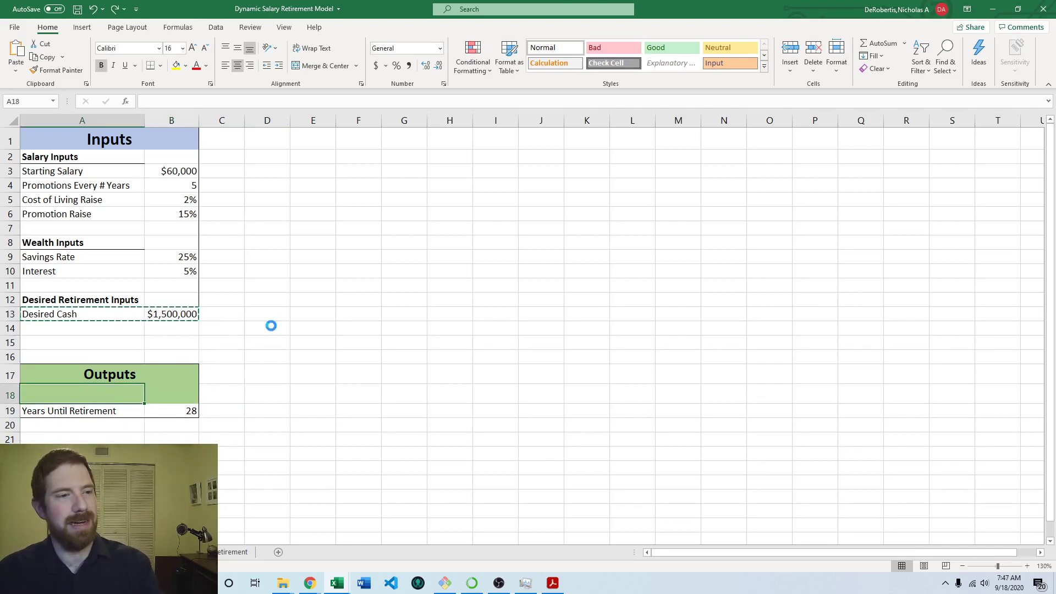
key(ctrl+v)
click(280, 299)
click(171, 392)
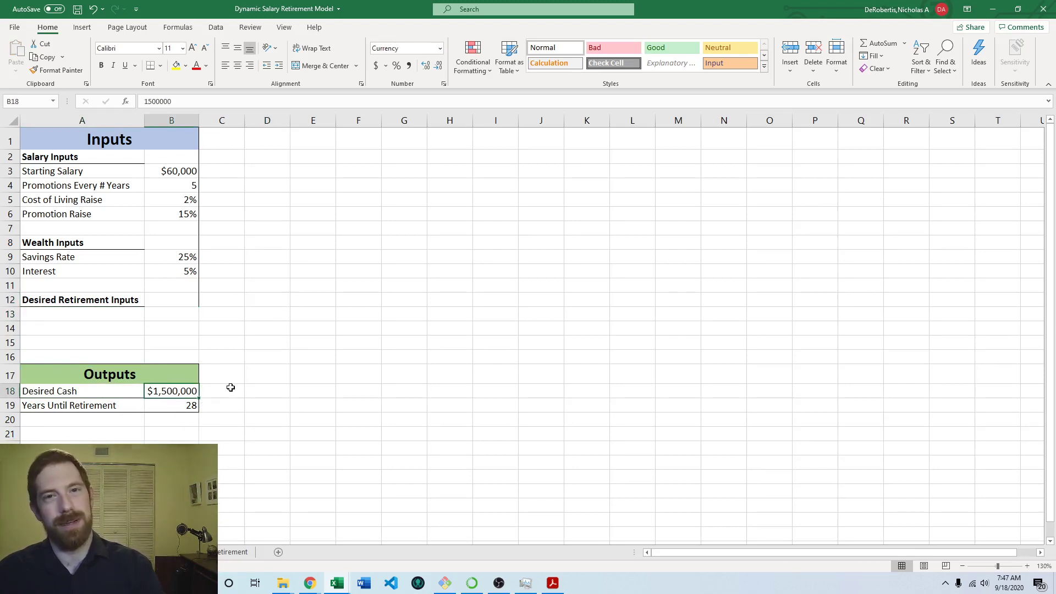
click(231, 554)
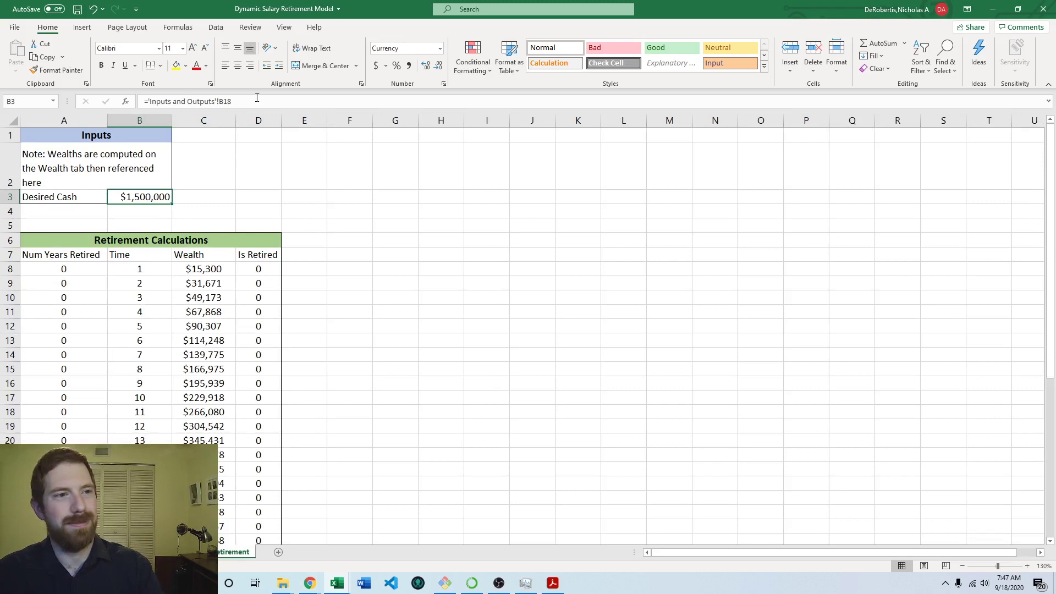
click(213, 99)
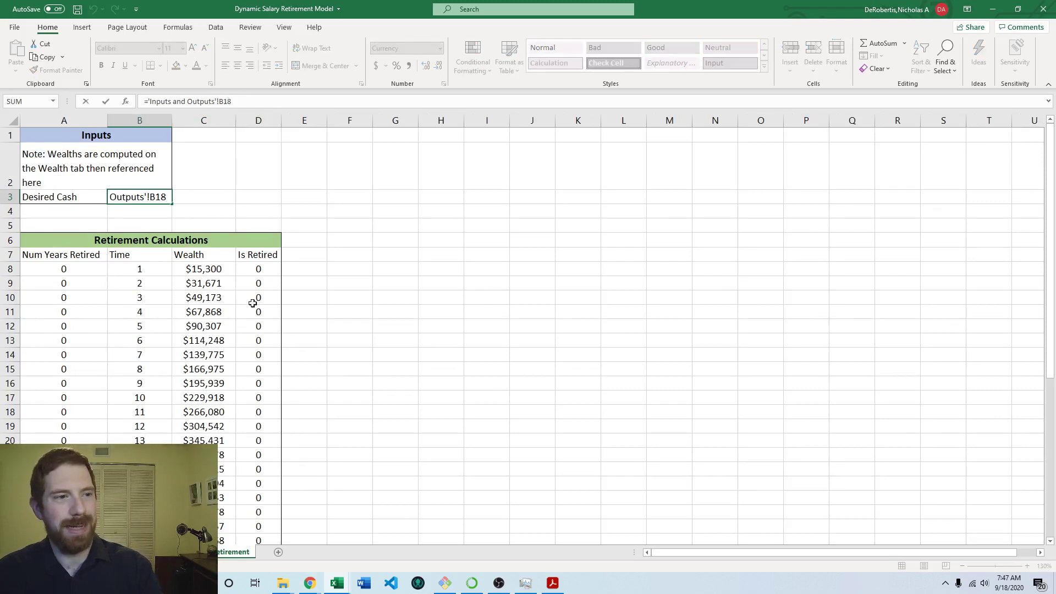
key(Escape)
key(ctrl+bracketleft)
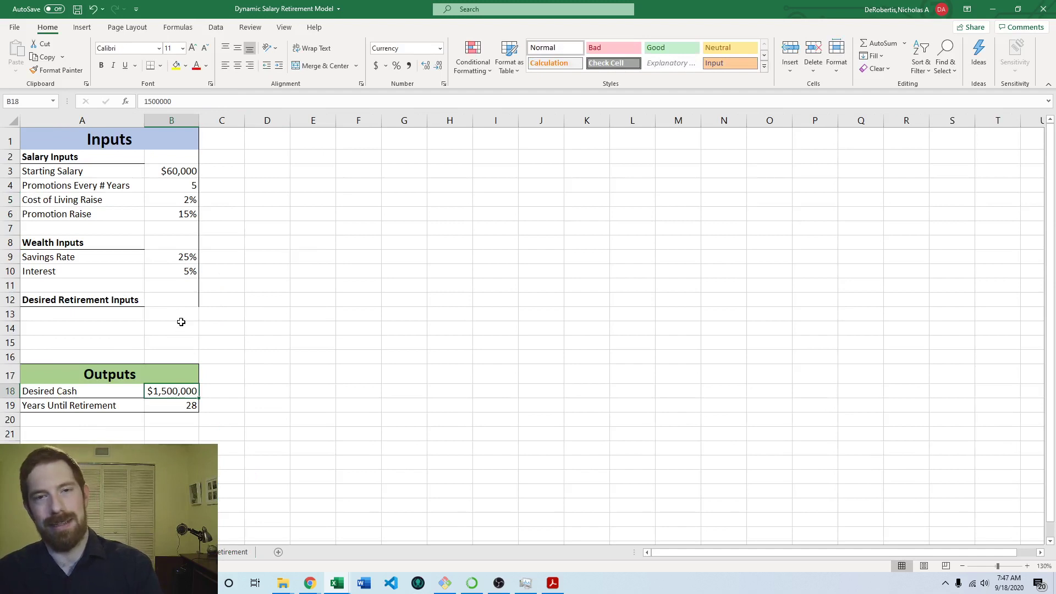
click(181, 328)
click(188, 393)
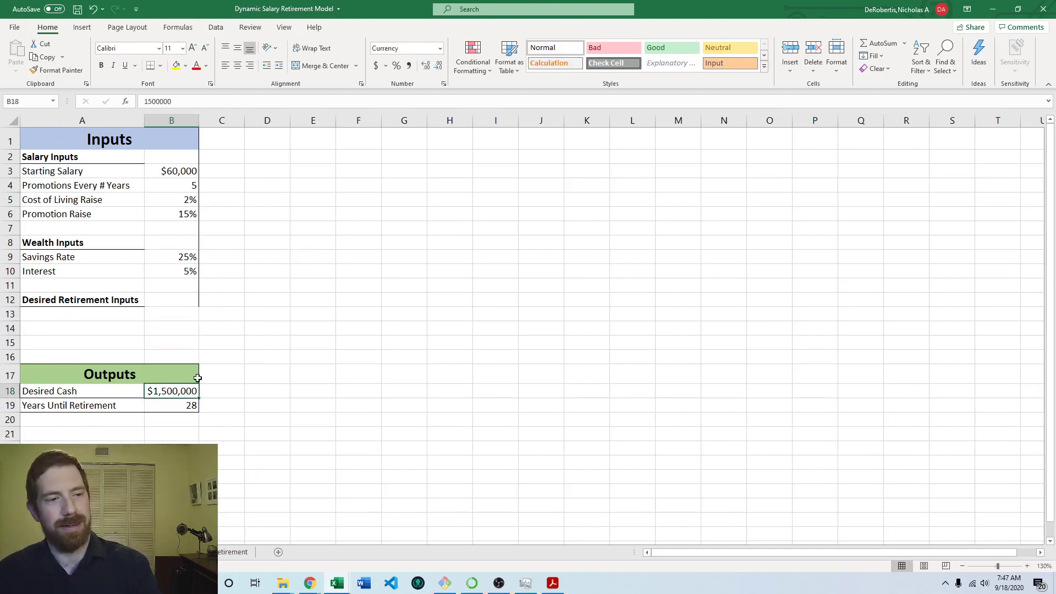
click(210, 318)
click(184, 310)
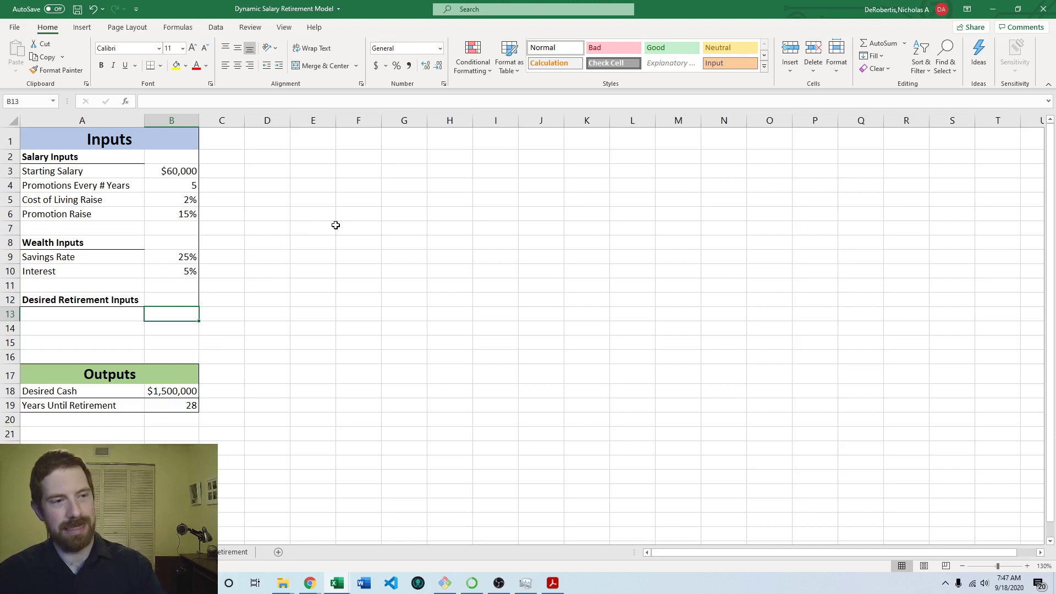
Enter the labels 'Annual Spend in Retirement' in A13 and 'Time in Retirement (Years)' in A14
click(135, 316)
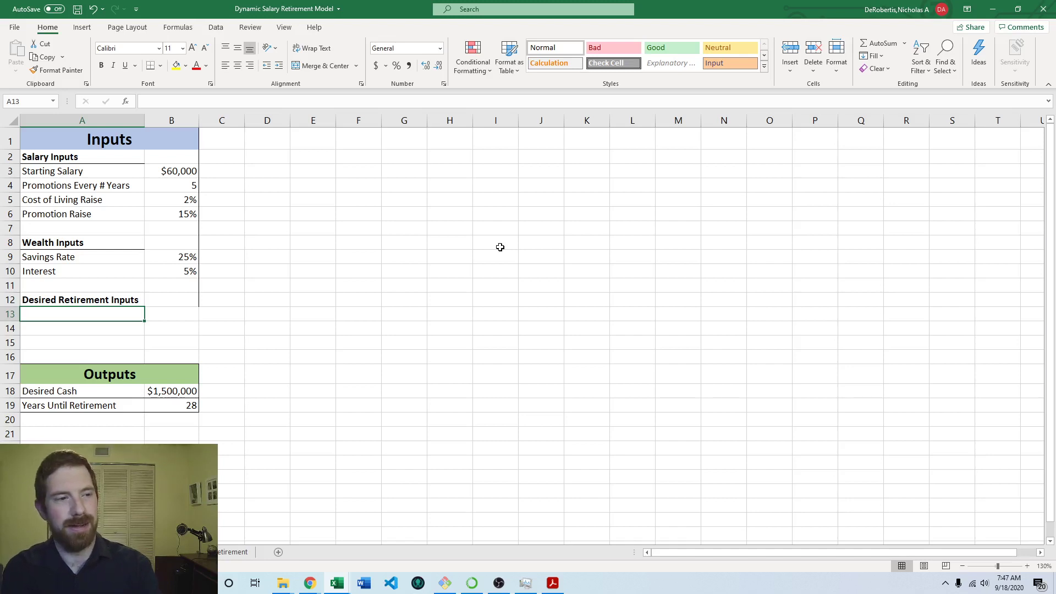
text(Annual S)
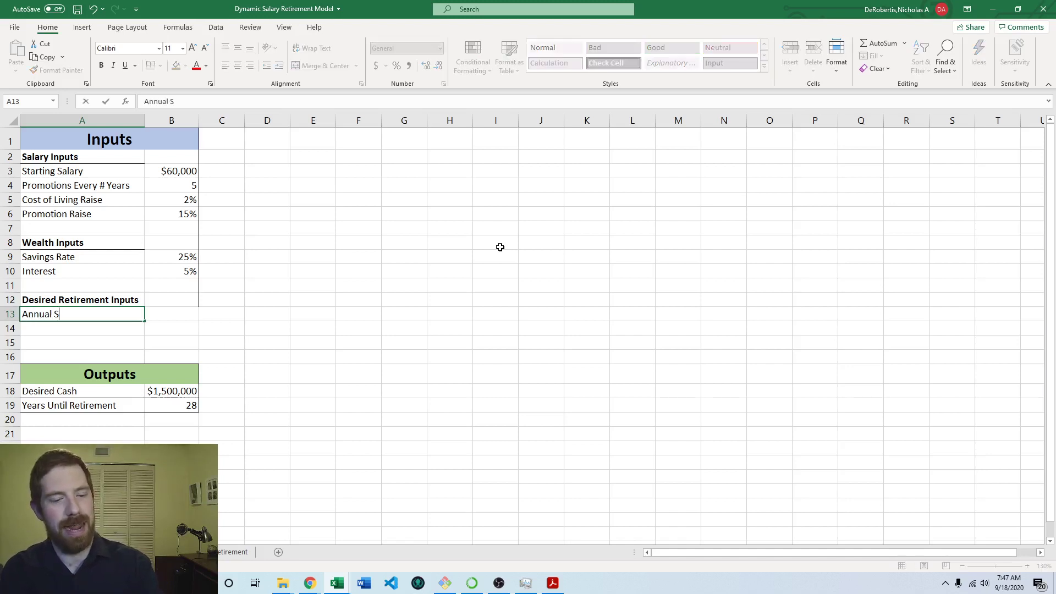
text(pend in )
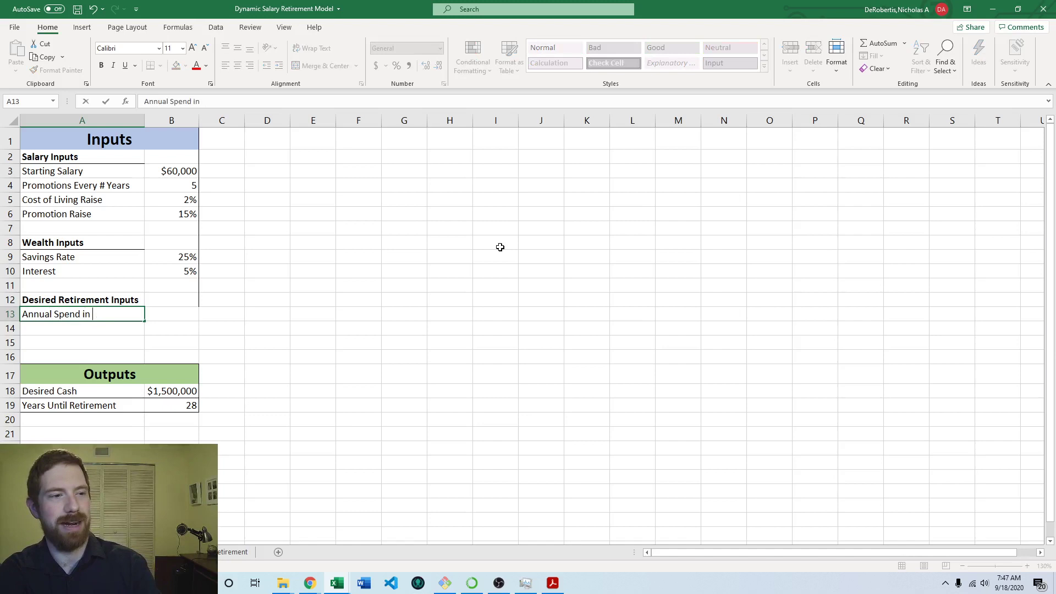
text(Retire)
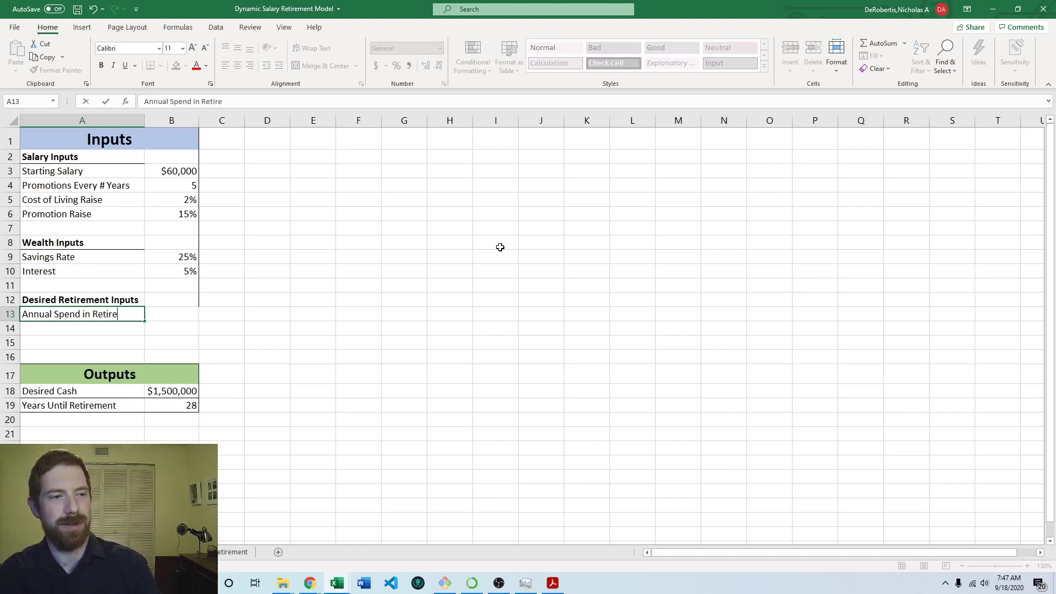
text(ment)
key(Return)
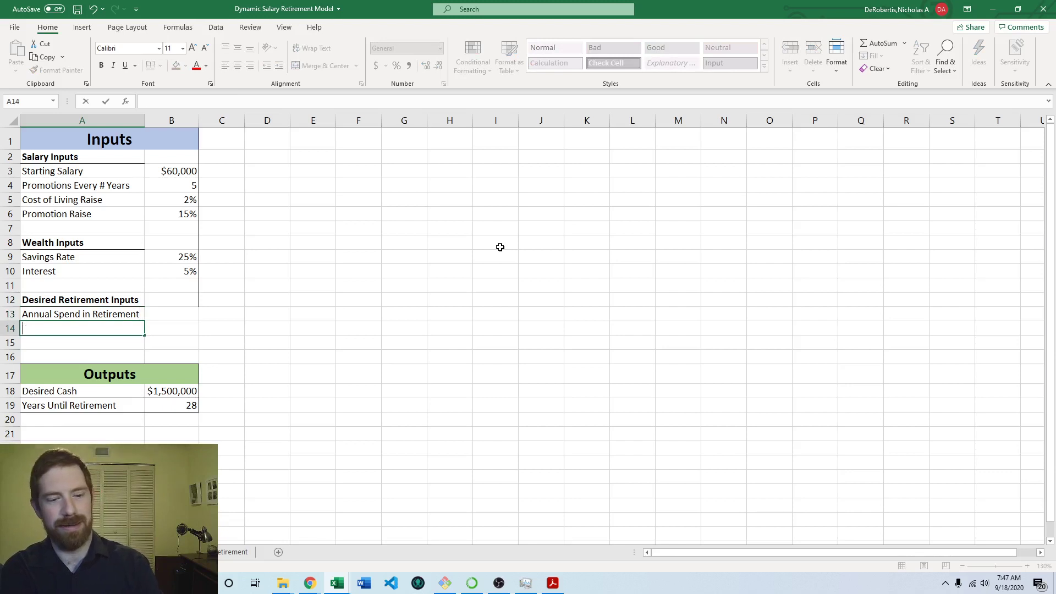
text(Time in)
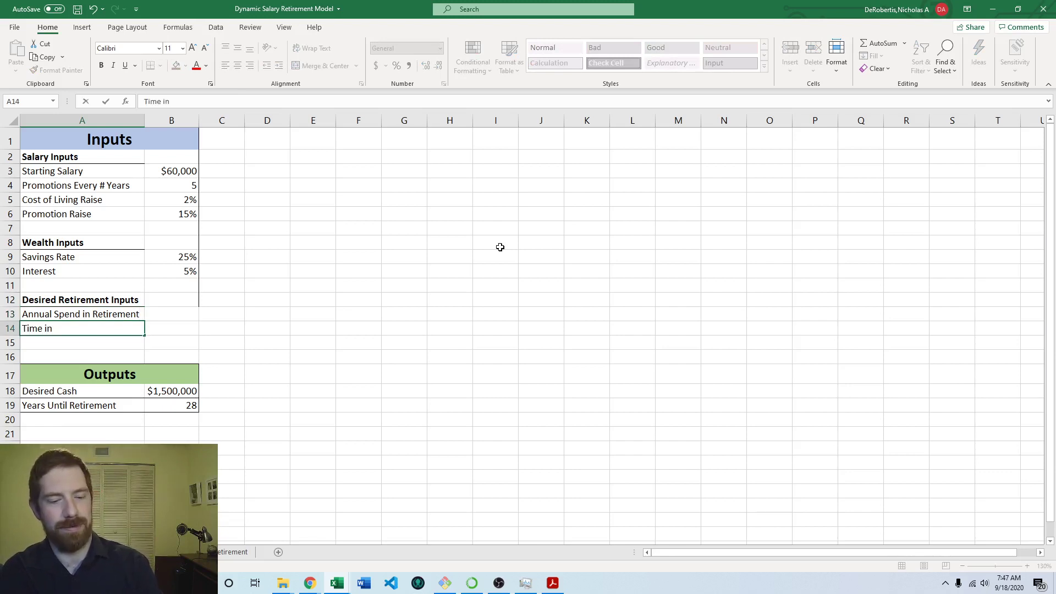
text( Retiremen)
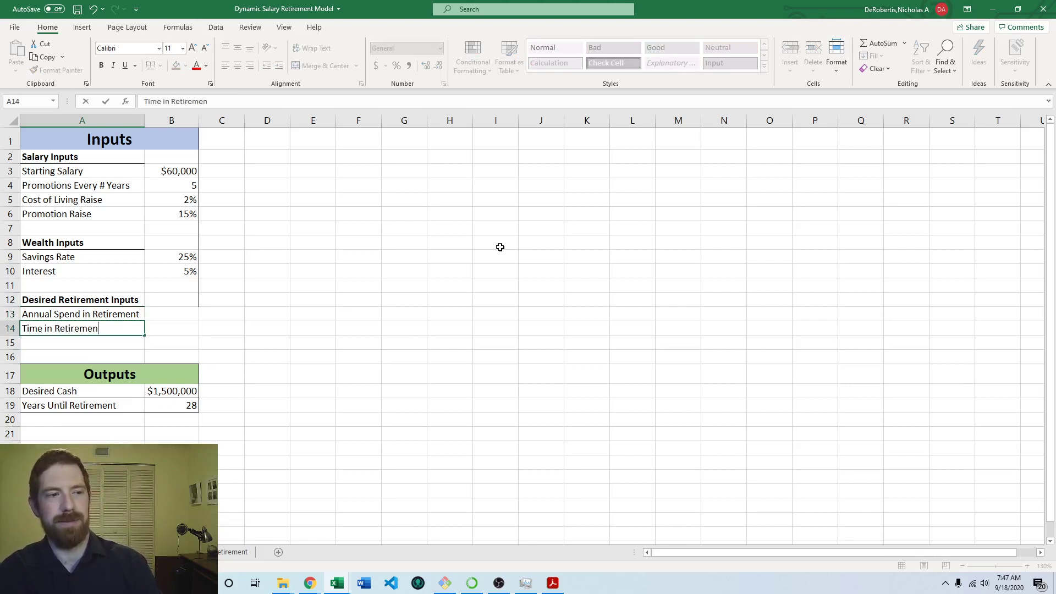
text(t ())
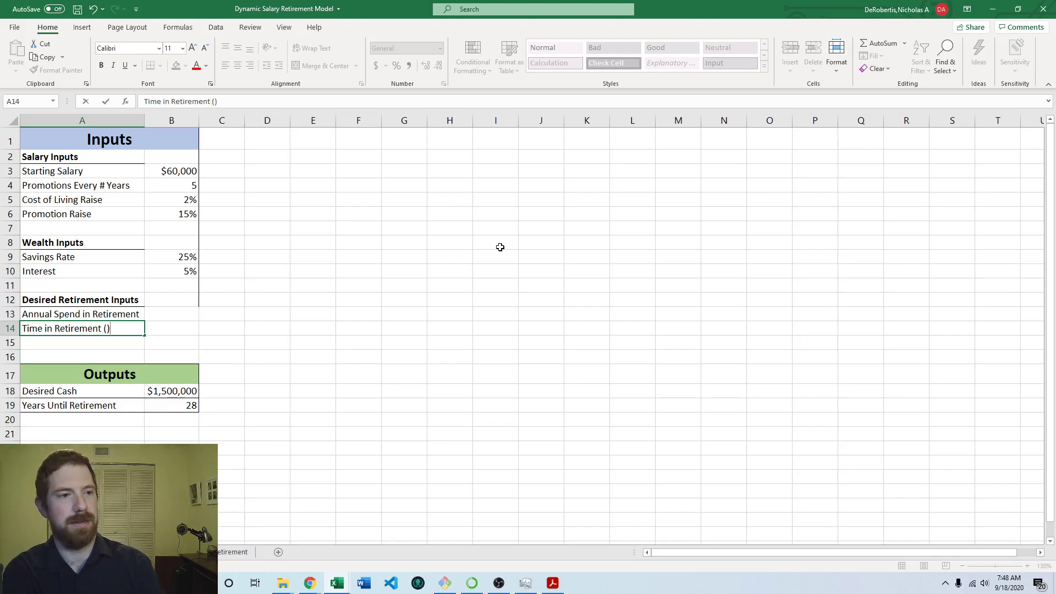
text(ears))
key(Return)
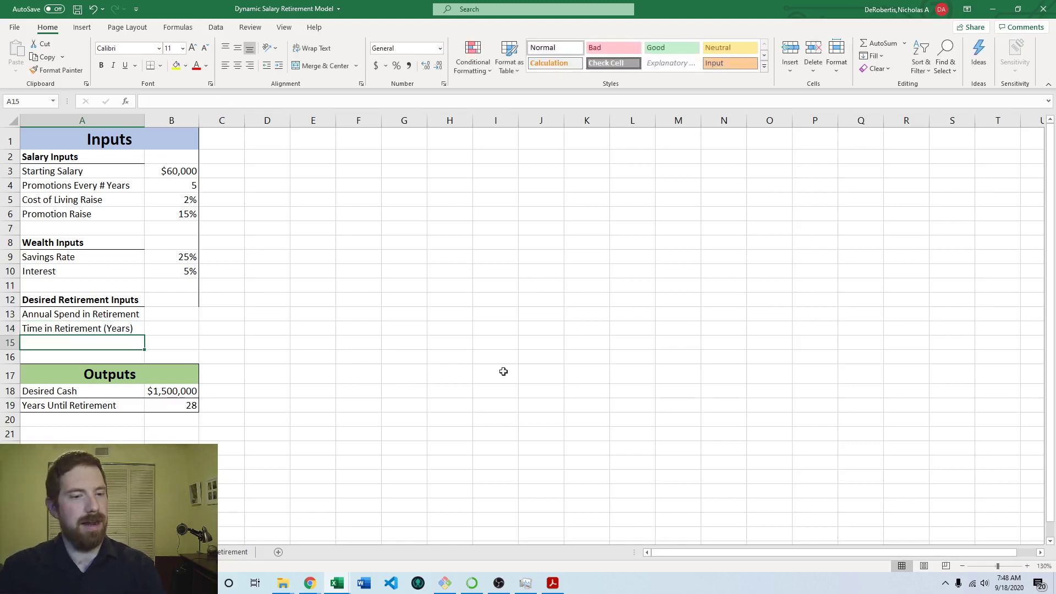
After checking the PDF slide, enter 40000 in B13 and 25 in B14
click(554, 582)
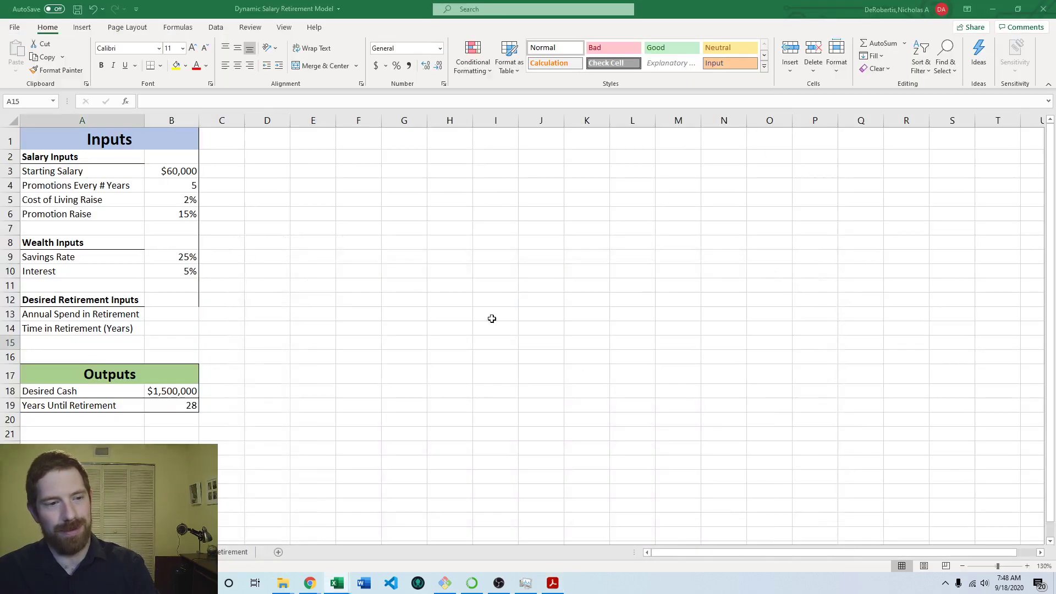
key(alt+Tab)
click(171, 313)
text(40000)
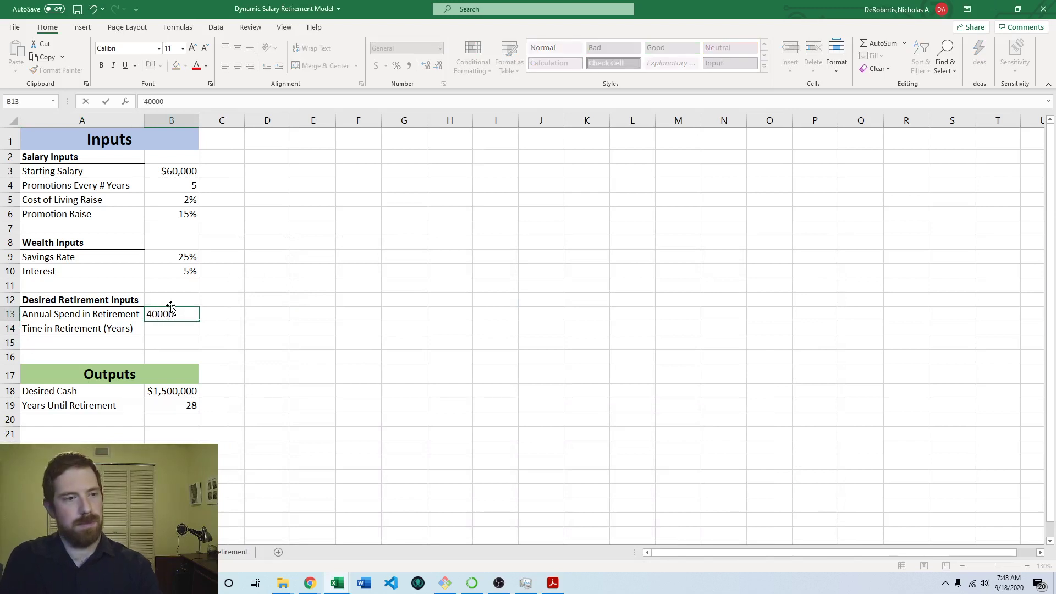
key(Return)
text(25)
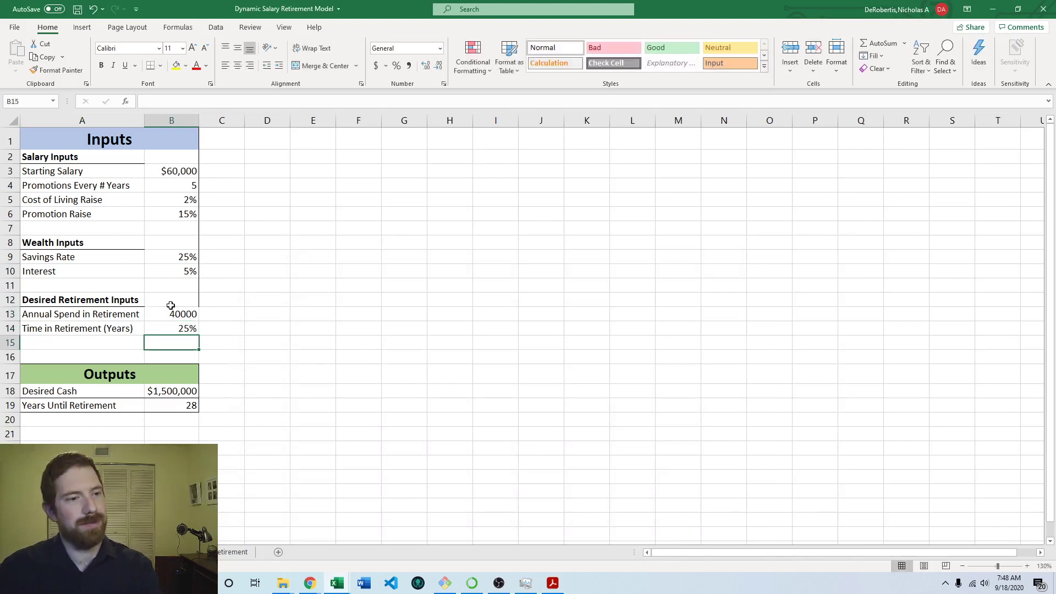
key(Return)
Set B14 to General number format, re-enter 25, and review both input values
click(182, 328)
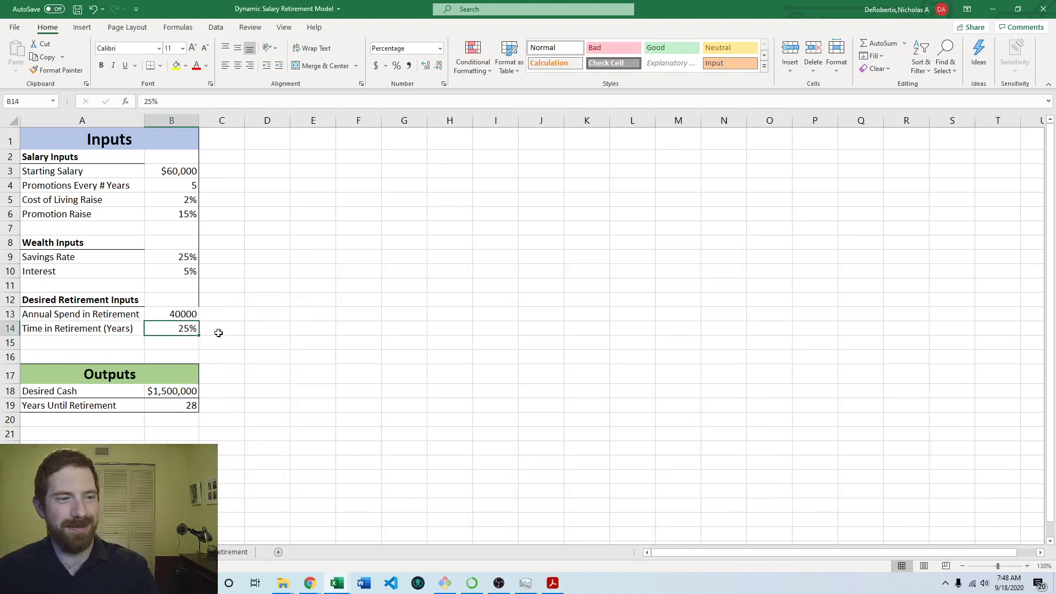
click(440, 49)
click(436, 66)
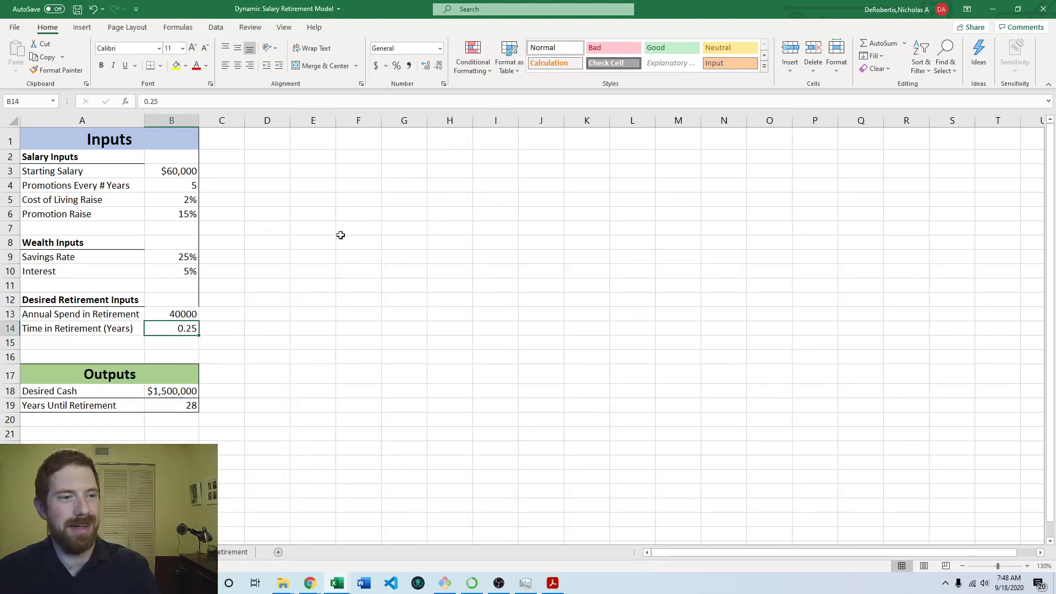
click(342, 238)
click(189, 326)
text(25)
key(Return)
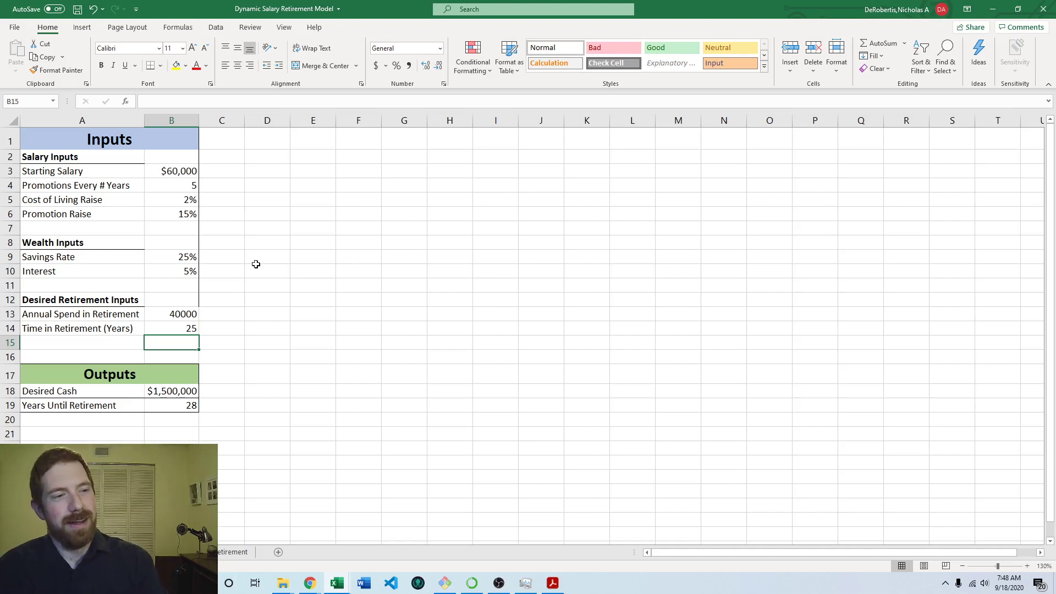
click(195, 317)
click(192, 330)
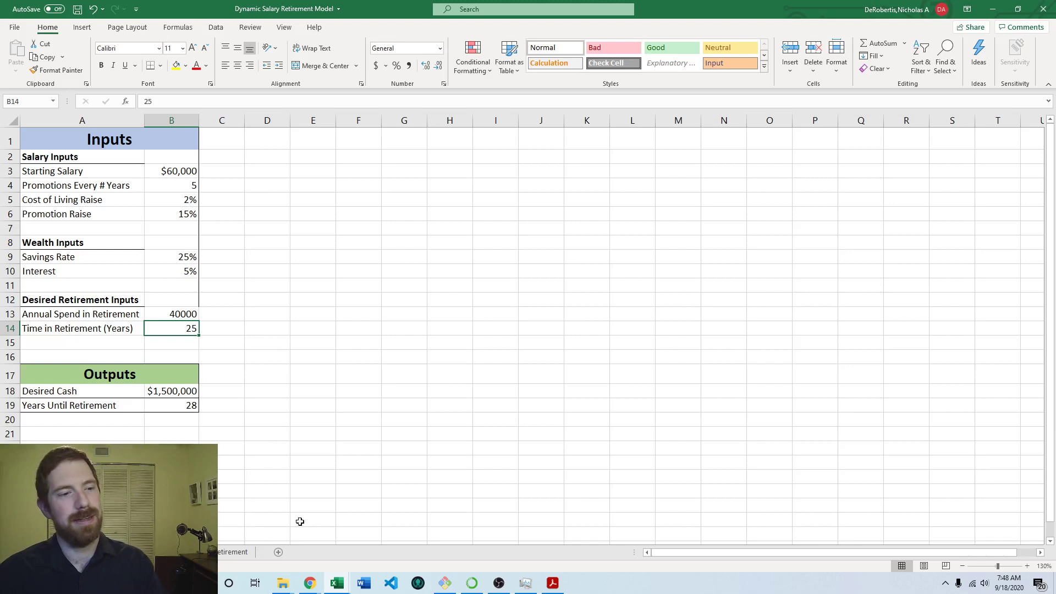
On the Retirement sheet, inspect the Desired Cash link formula in B3
click(221, 553)
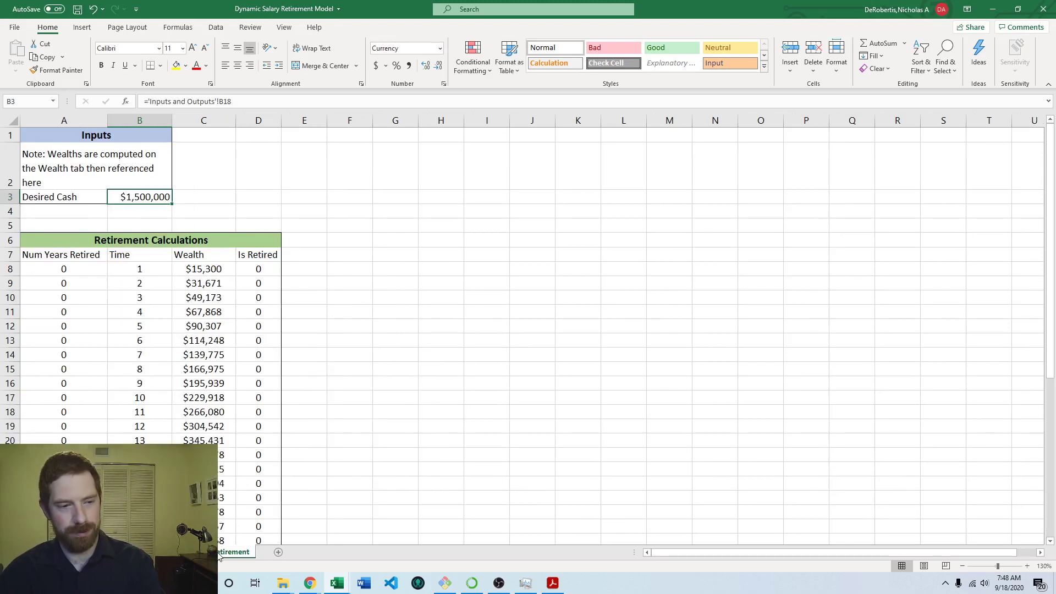
click(342, 207)
click(193, 199)
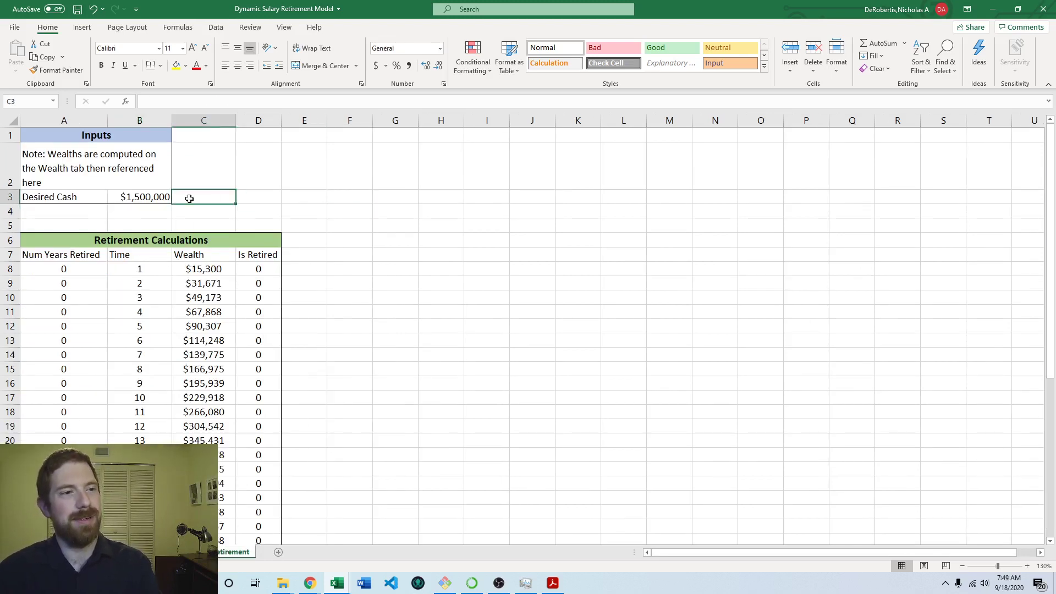
click(162, 199)
drag(74, 199, 159, 199)
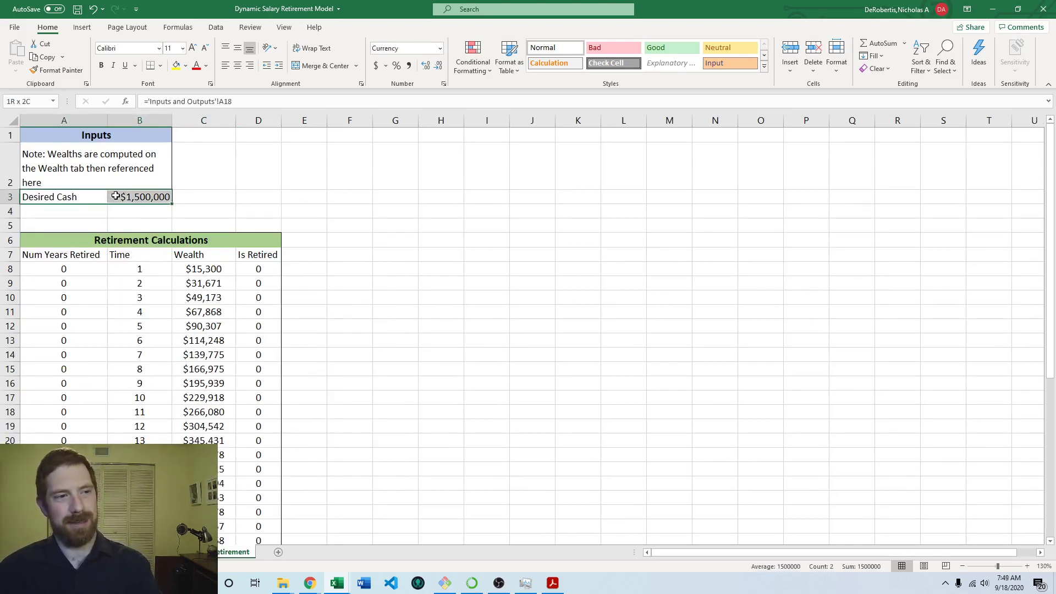
click(192, 199)
click(160, 197)
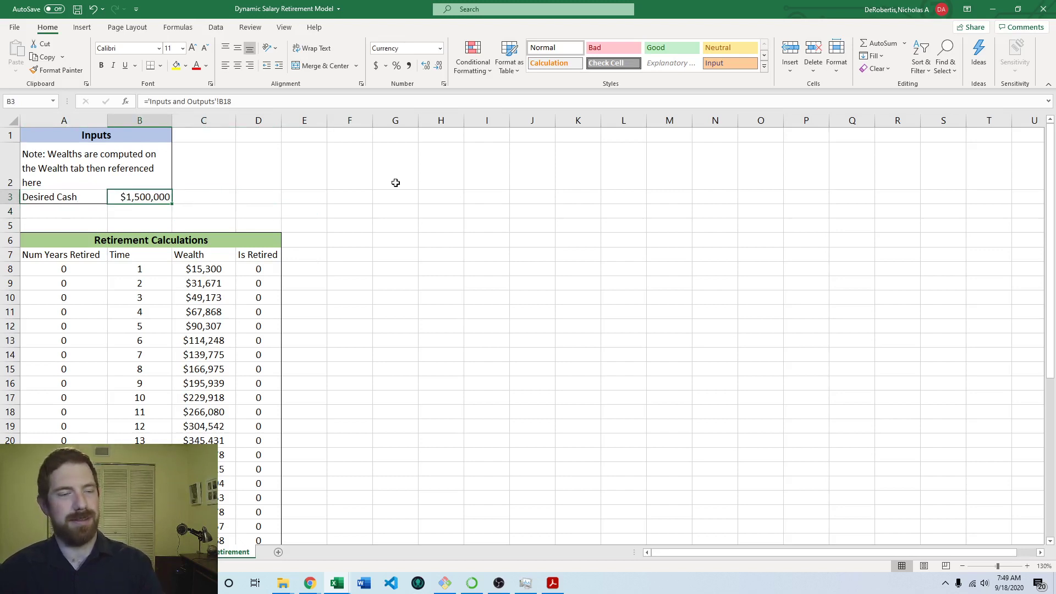
click(356, 223)
Insert a blank row at row 4 below Desired Cash and select G3
click(101, 211)
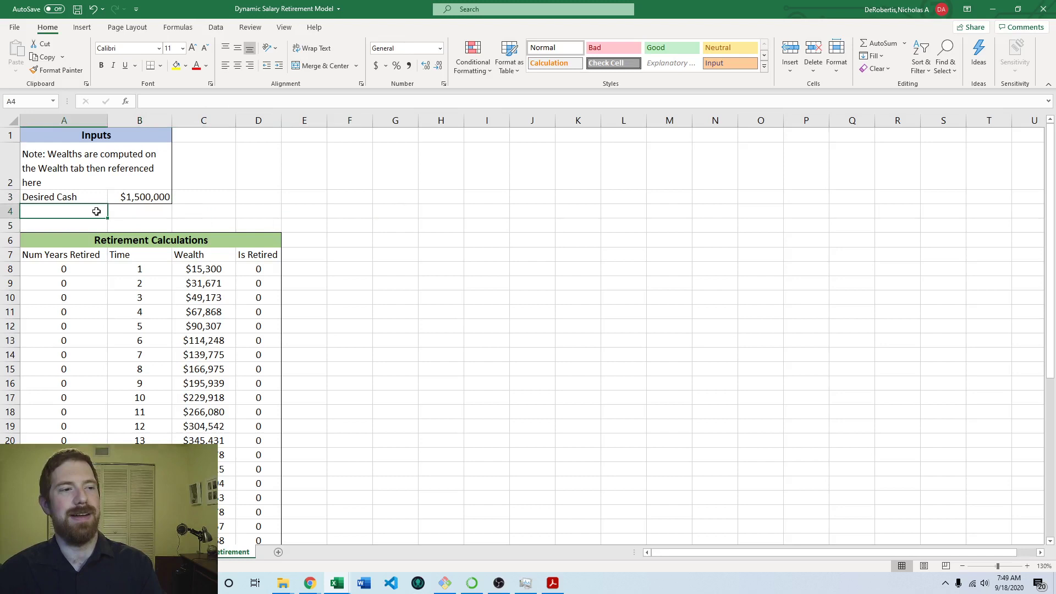
key(alt+h)
key(i)
key(r)
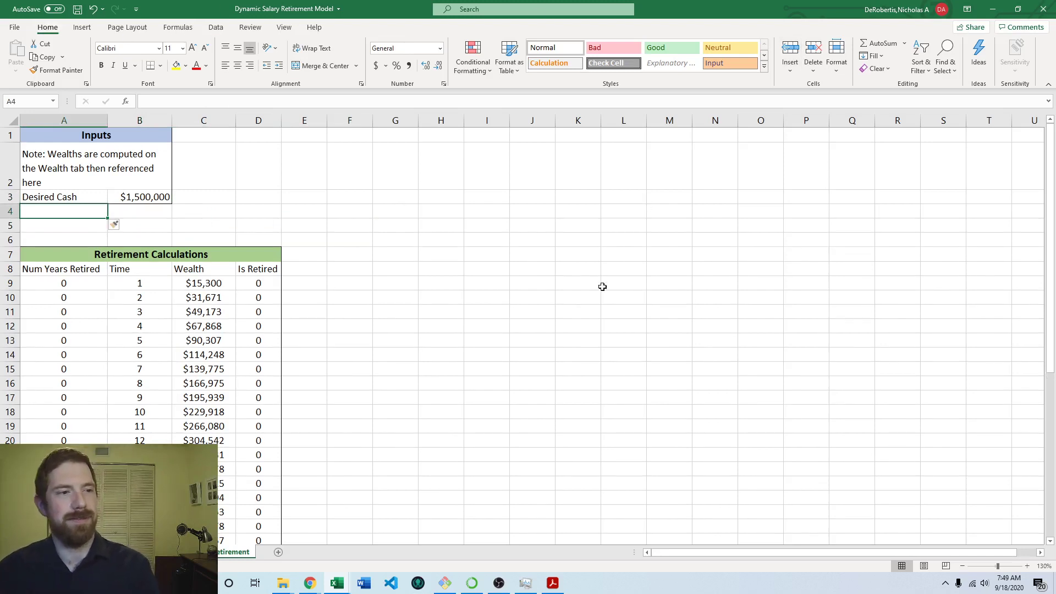
click(523, 200)
click(410, 198)
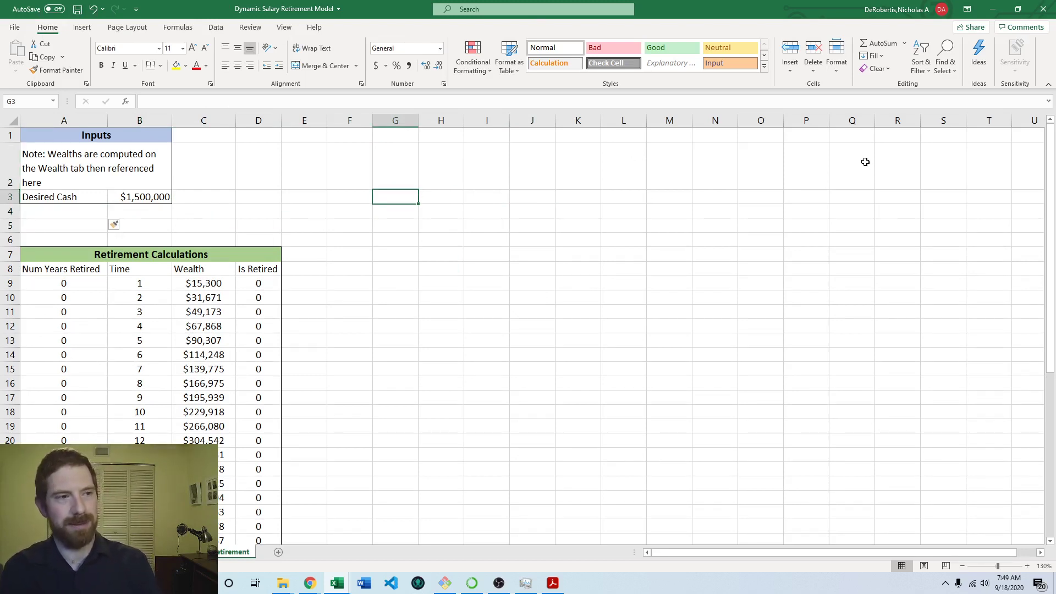
Add a 'Desired Cash Calculations' heading in G3 and move Desired Cash to G4:H4
text(D)
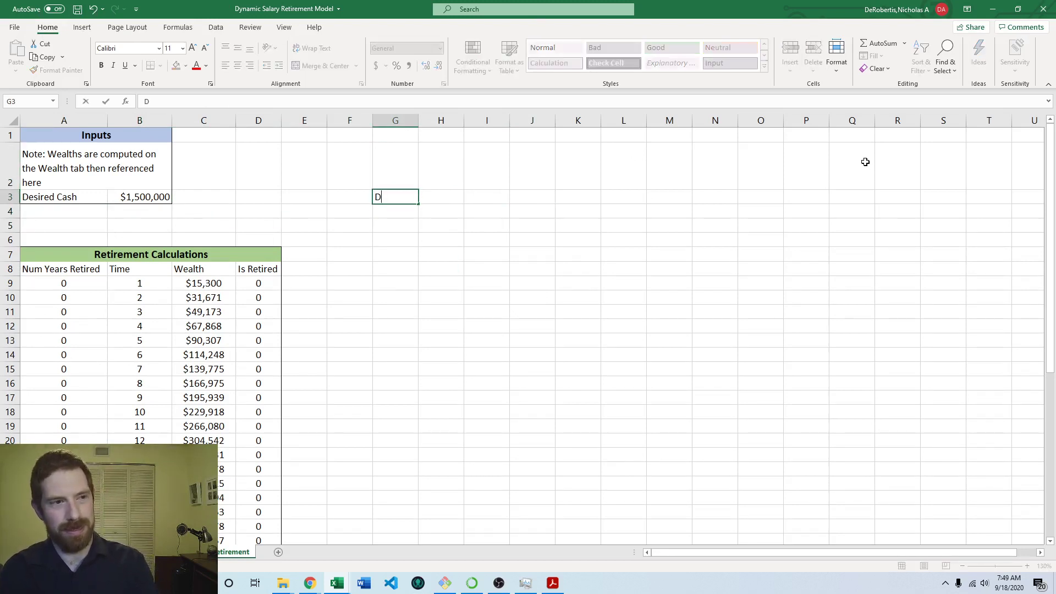
text(esired Cas)
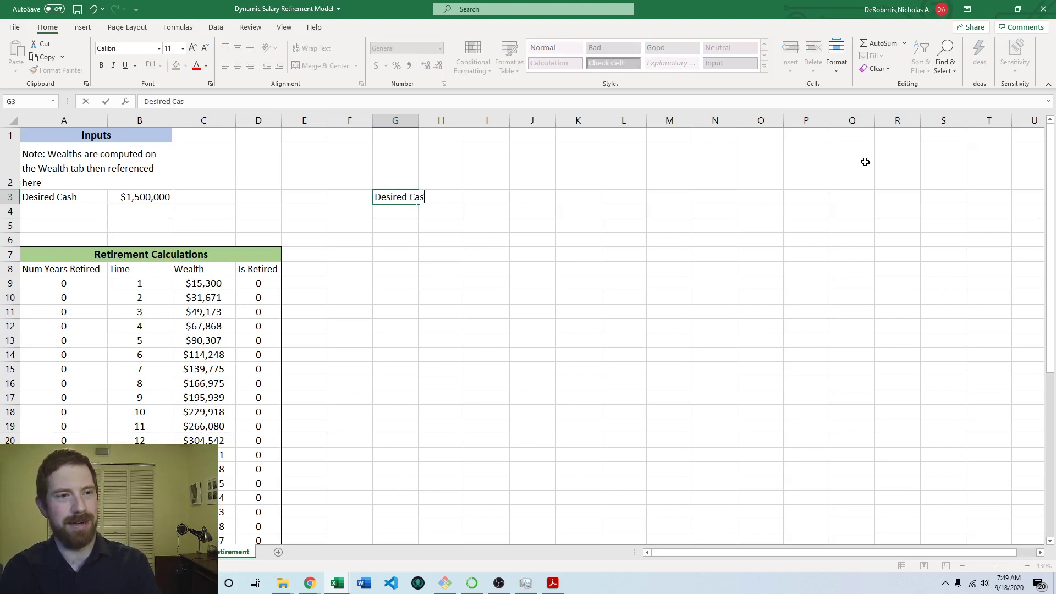
text(h Calculations)
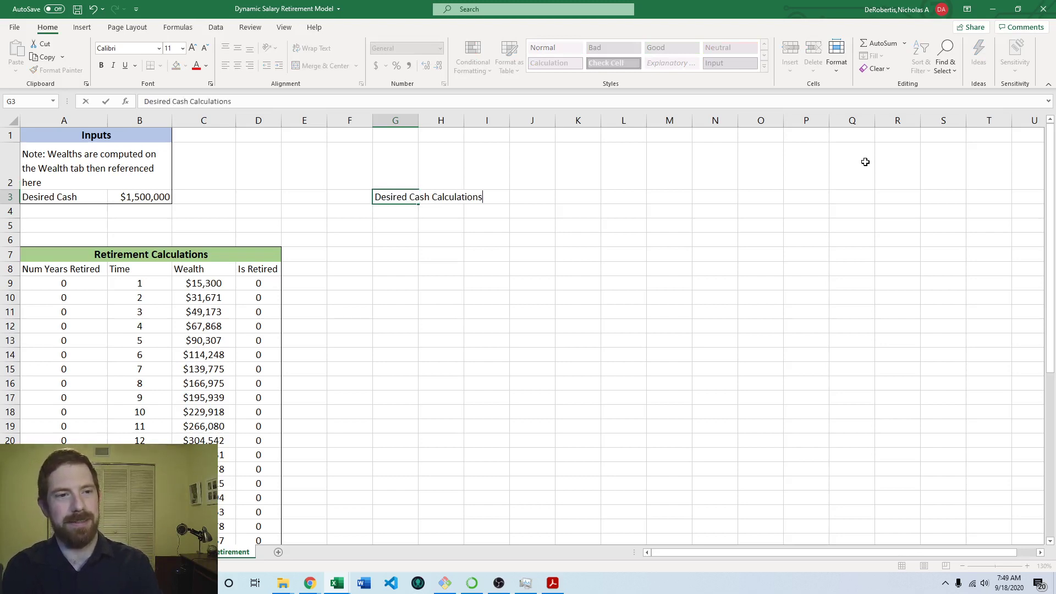
key(Return)
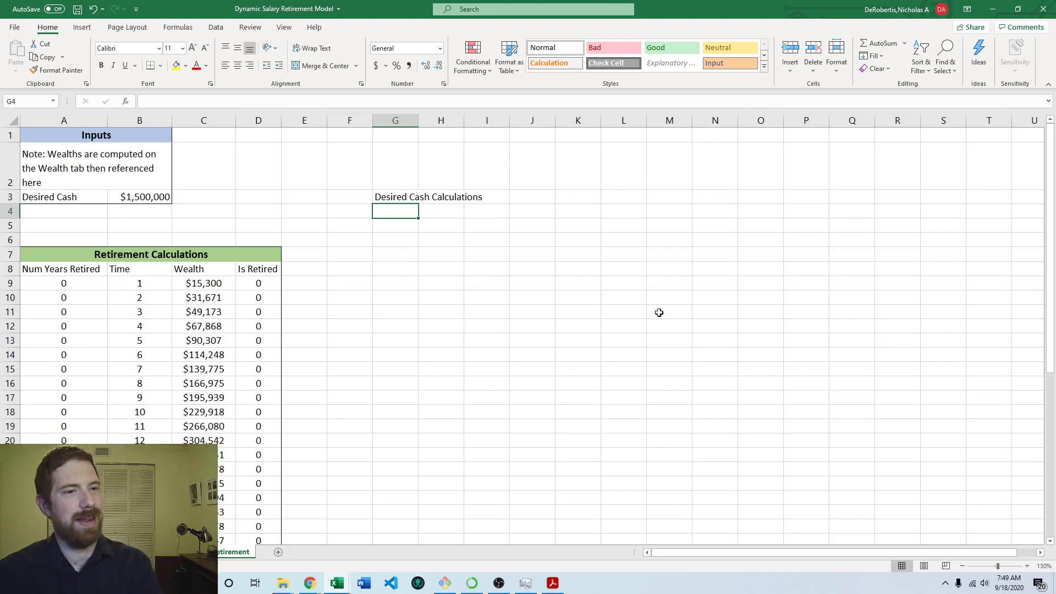
drag(72, 199, 154, 207)
key(ctrl+c)
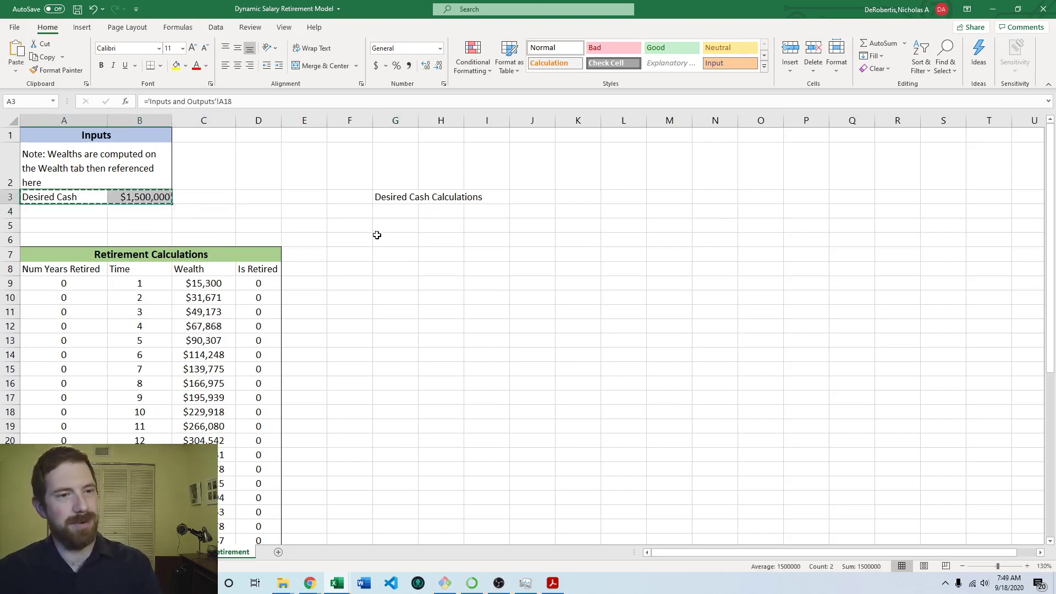
click(394, 212)
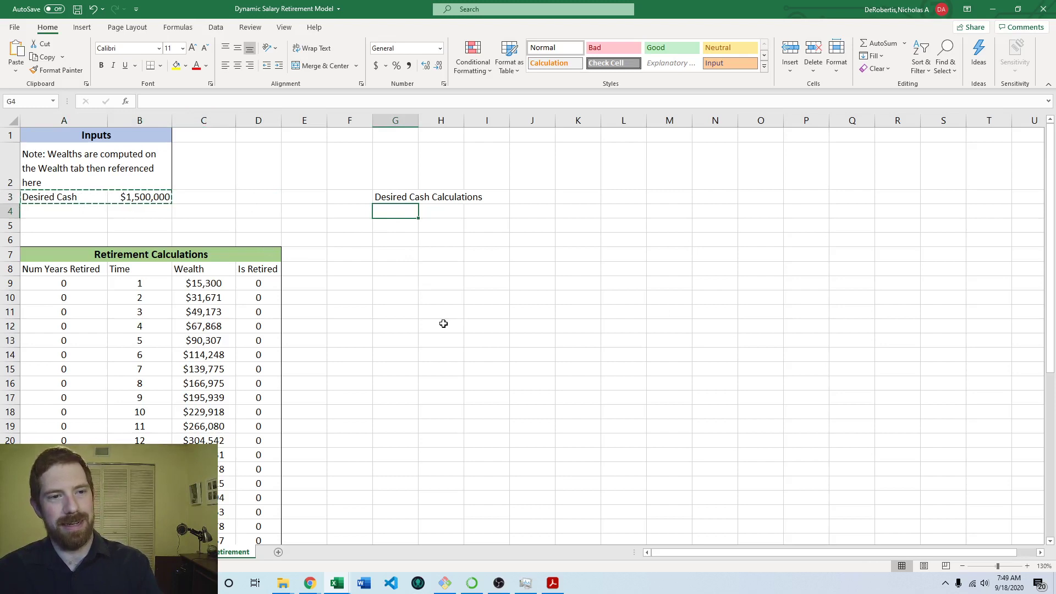
key(ctrl+v)
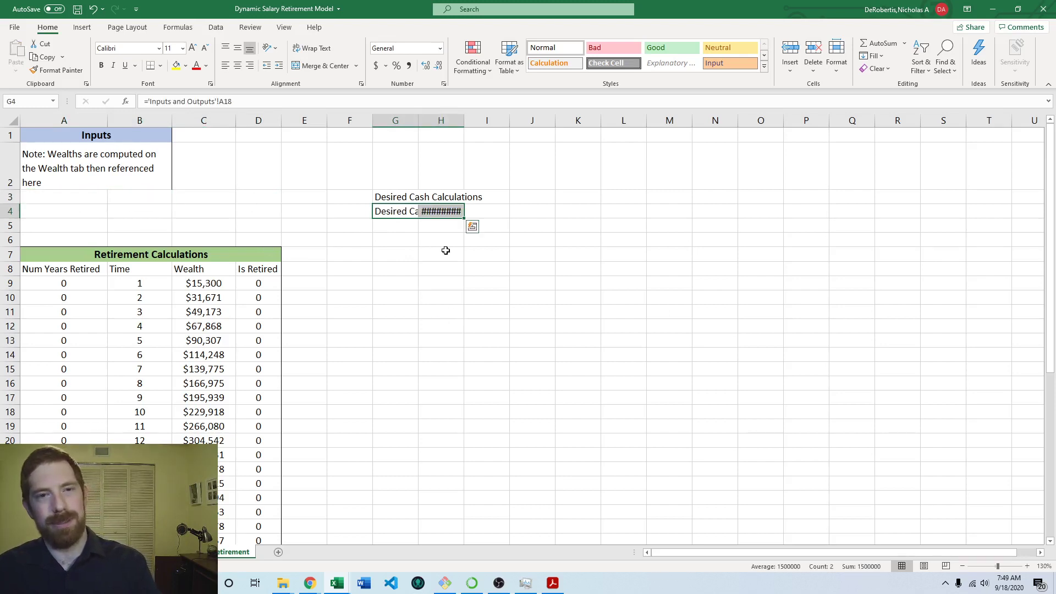
Autofit columns G and H so Desired Cash shows $1,500,000 in H4
double_click(419, 121)
click(515, 121)
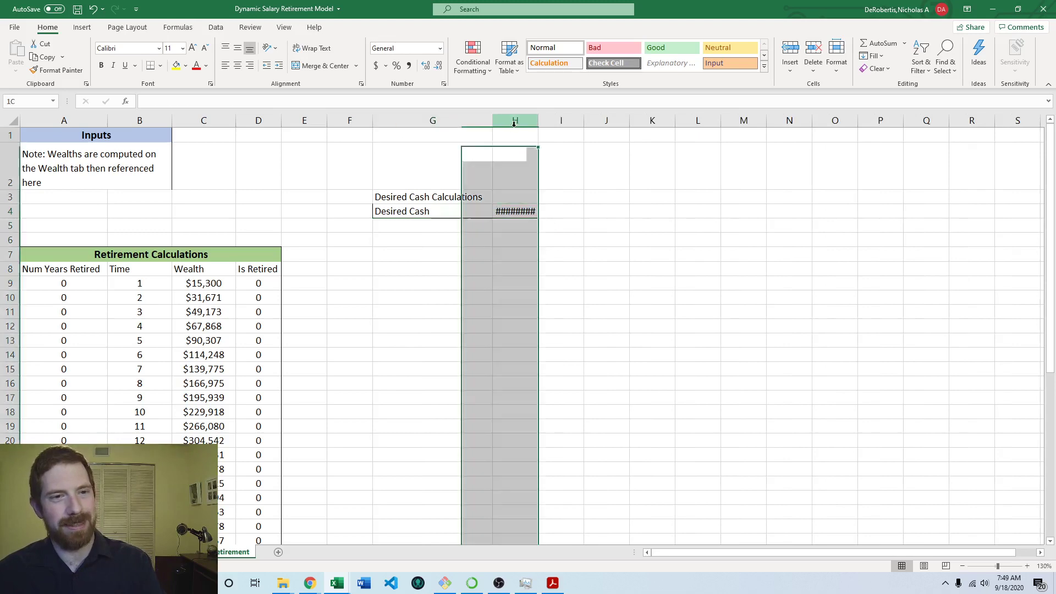
double_click(545, 120)
click(528, 212)
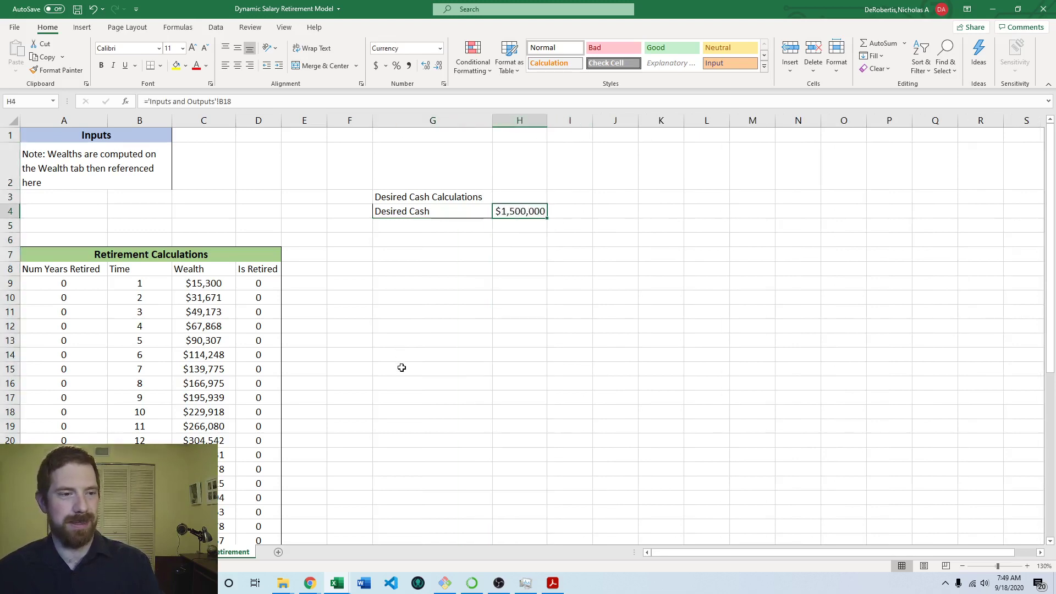
scroll(402, 368, down, 2)
scroll(191, 395, up, 2)
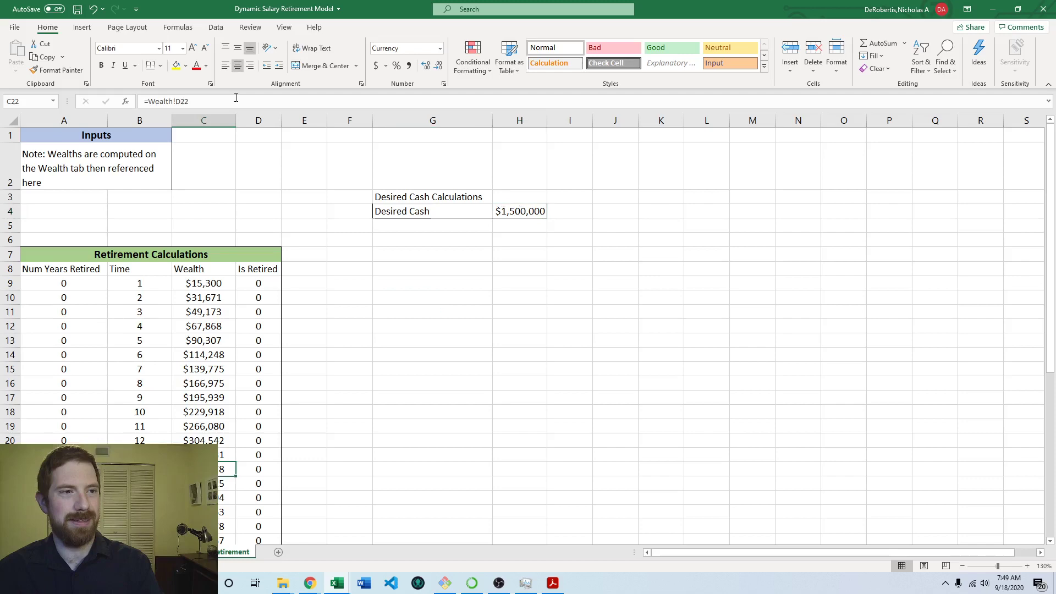
Inspect the wealth formula in C22 and the Is Retired formula in D20 without changing them
double_click(225, 469)
key(Escape)
click(258, 441)
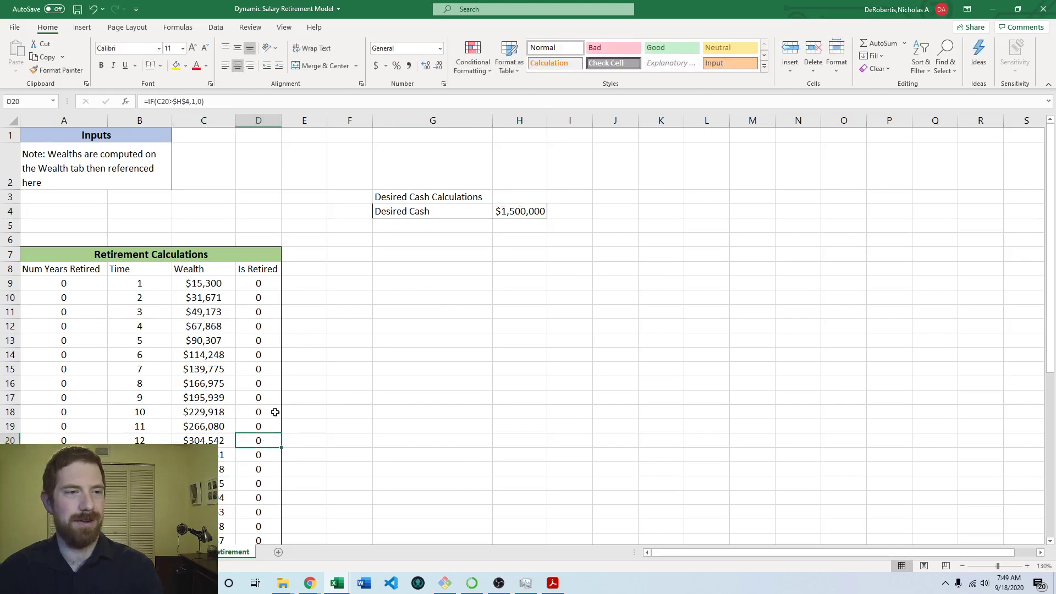
scroll(293, 211, down, 2)
key(F2)
scroll(293, 211, up, 2)
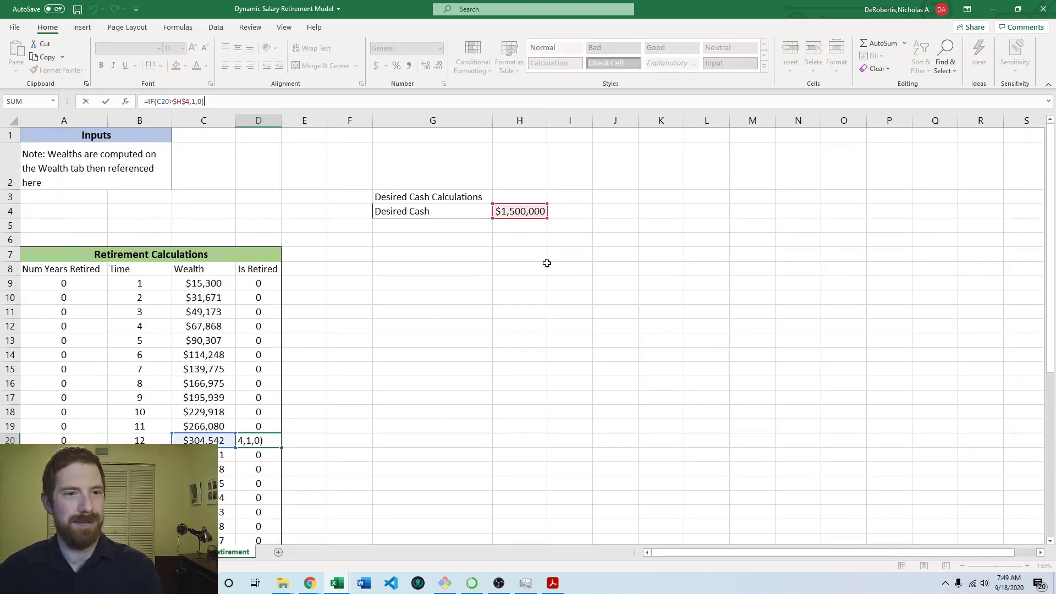
scroll(391, 385, down, 4)
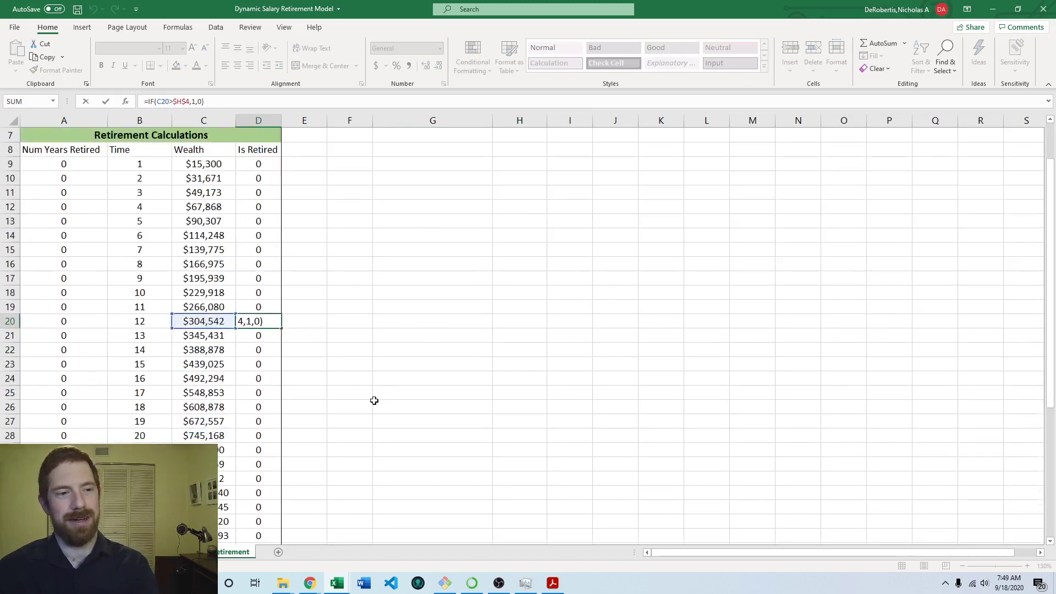
scroll(413, 316, up, 2)
scroll(420, 323, up, 2)
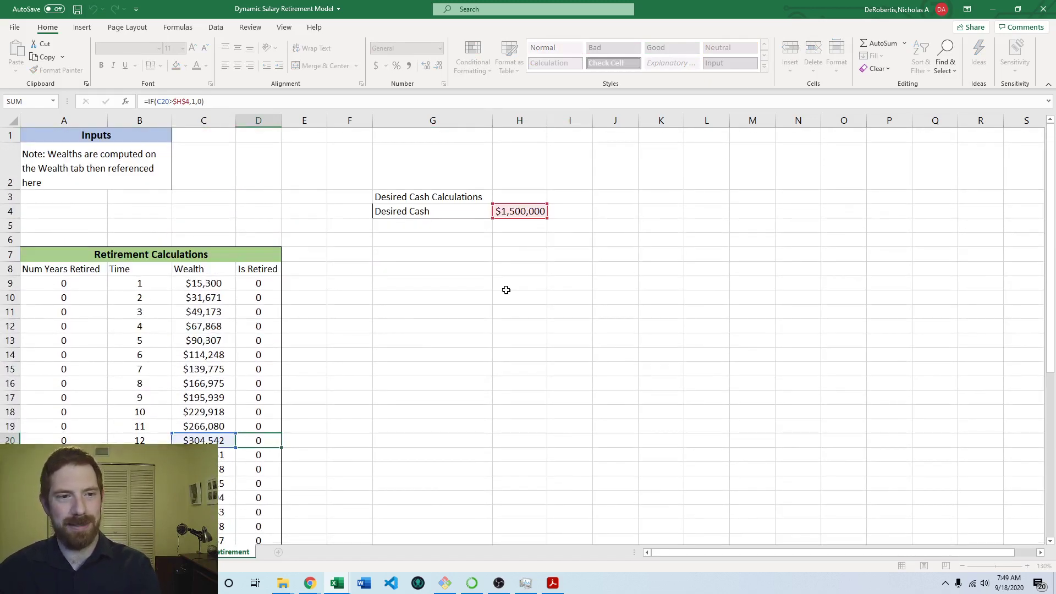
key(Escape)
click(444, 310)
click(429, 283)
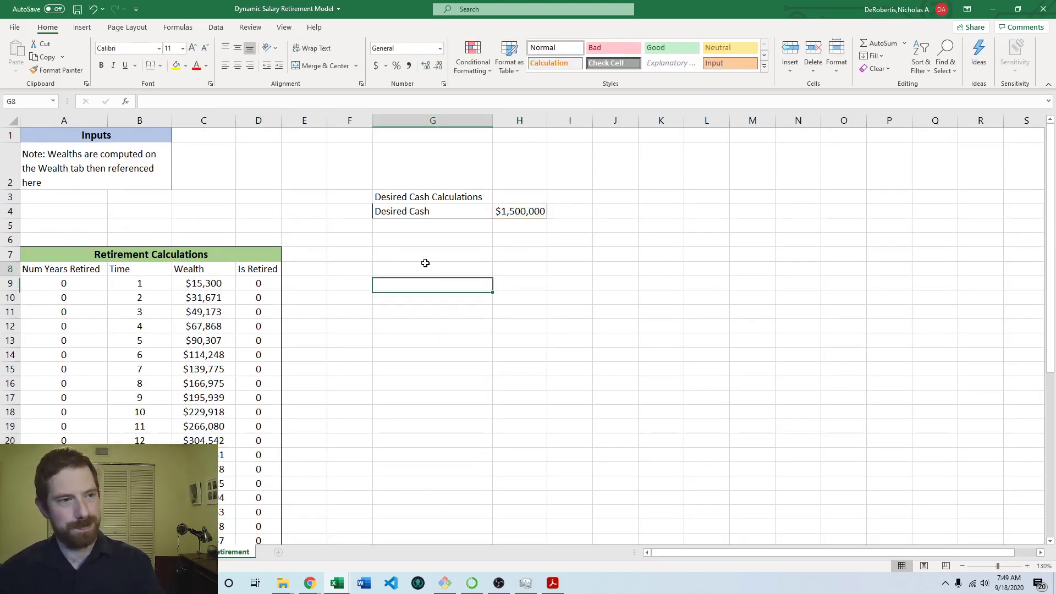
Link A3 to 'Inputs and Outputs'!A13 and fill it through A3:B4
click(424, 268)
click(75, 200)
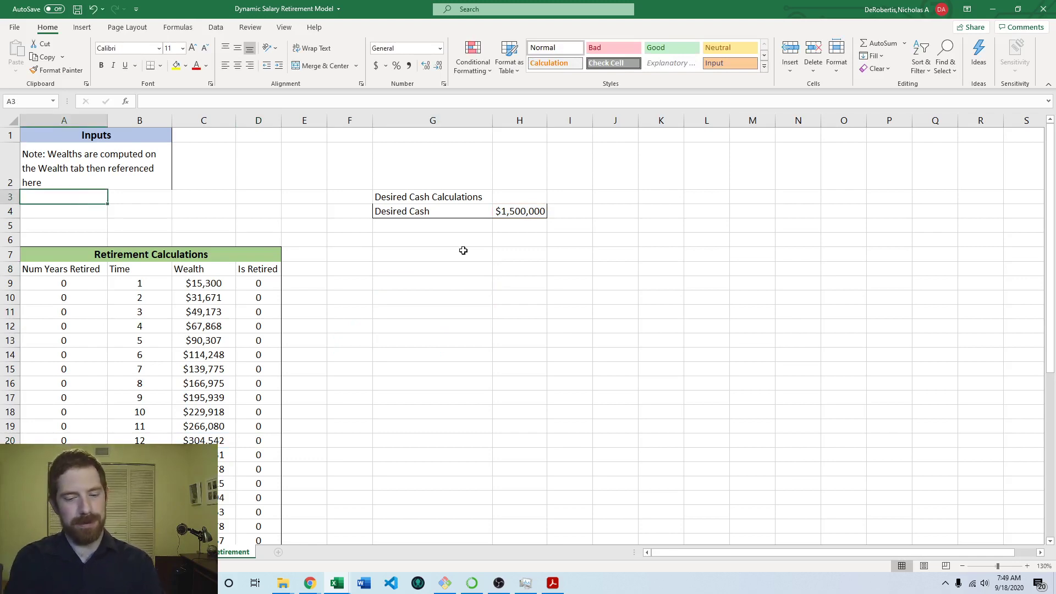
text(=)
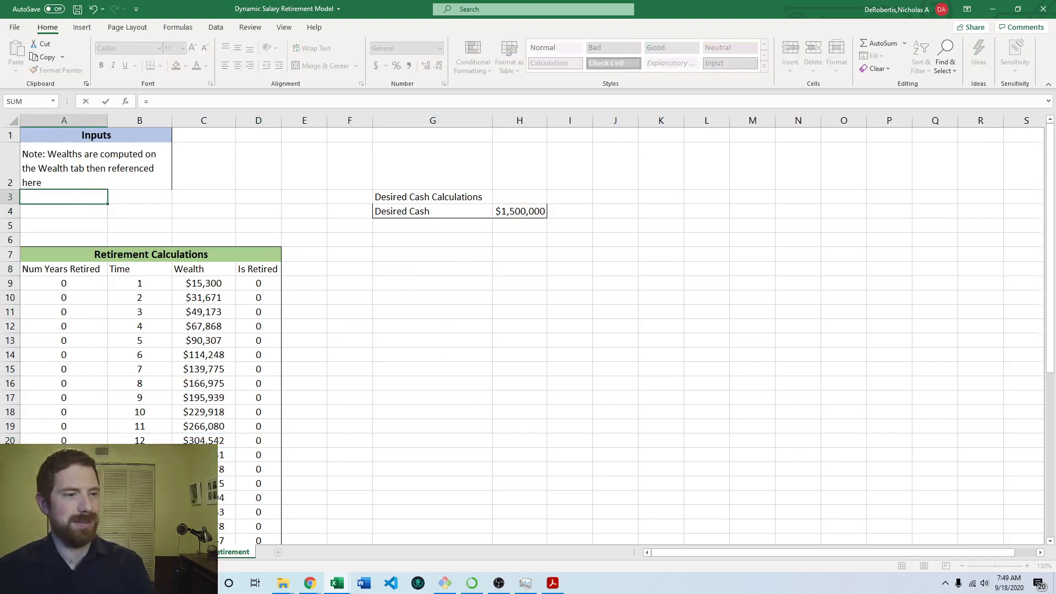
click(82, 551)
click(139, 316)
key(Return)
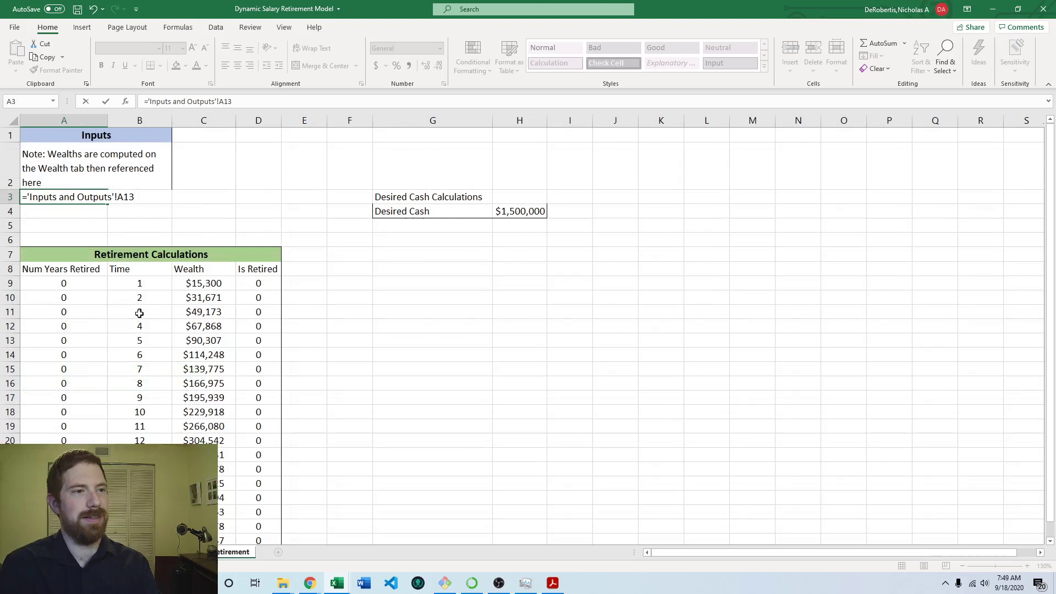
drag(102, 197, 171, 215)
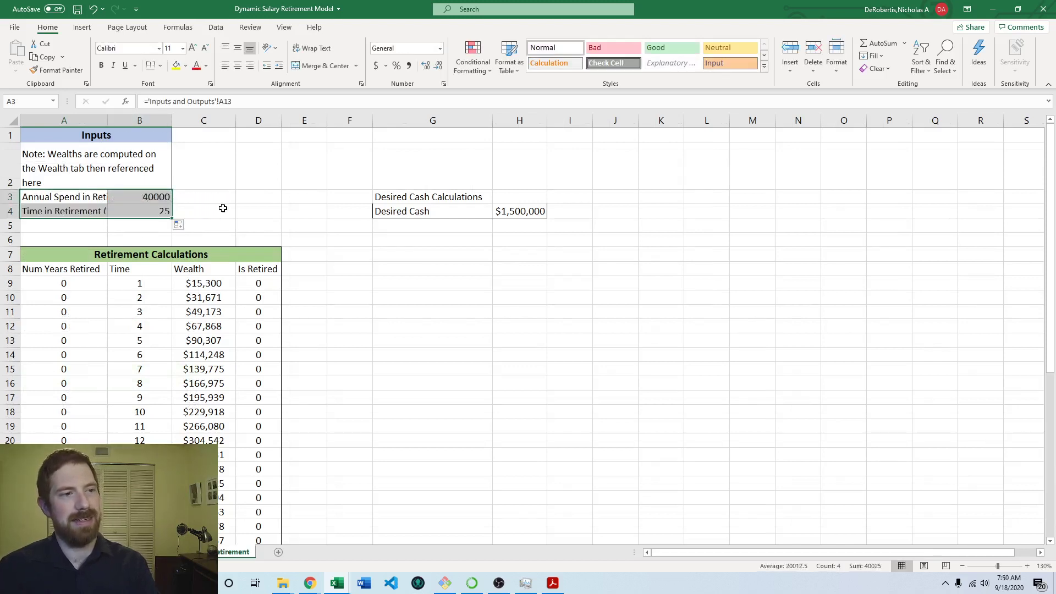
click(223, 208)
Autofit column A to the linked input labels, then select Desired Cash in H4
double_click(108, 120)
click(262, 259)
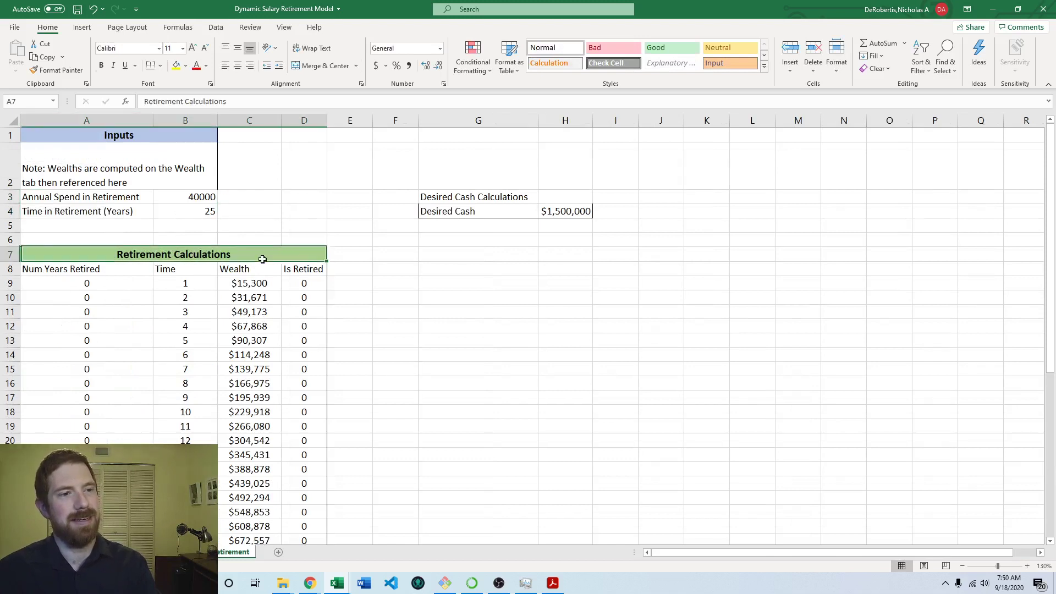
click(374, 254)
click(535, 230)
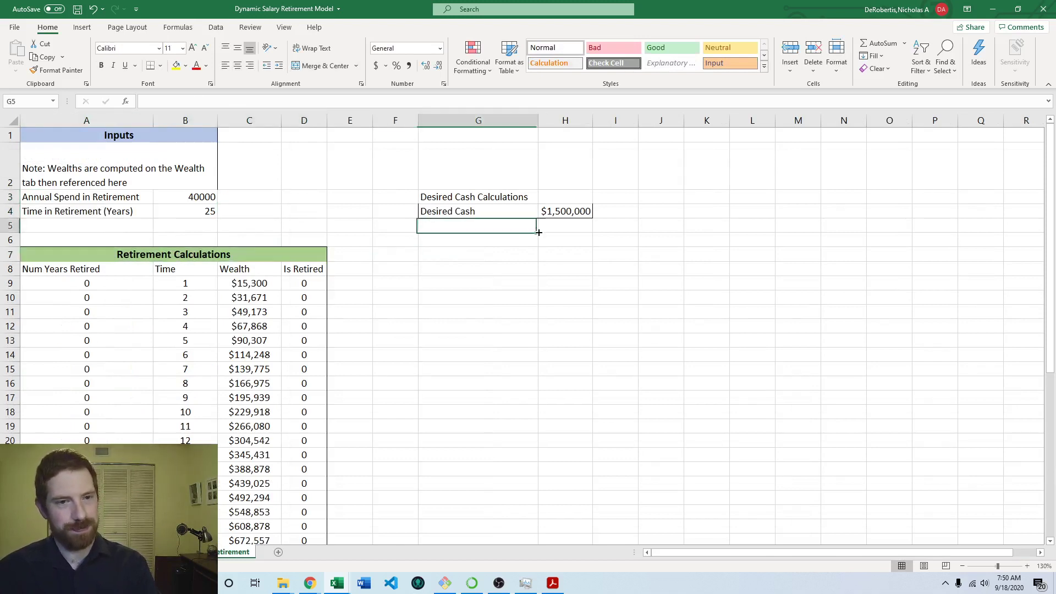
click(572, 208)
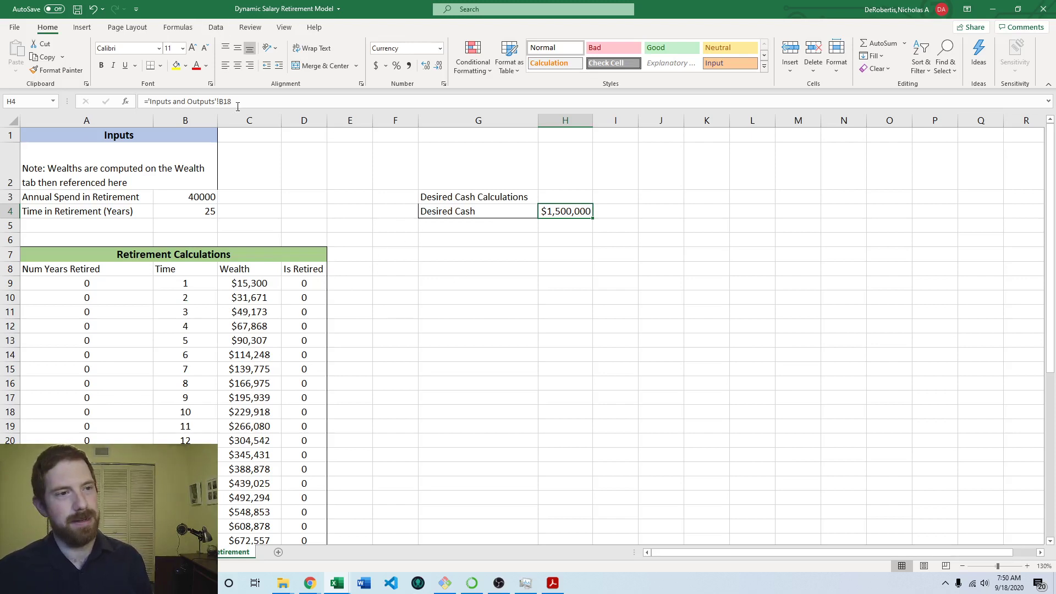
Replace H4's Desired Cash link formula by typing =pv(
drag(240, 103, 142, 103)
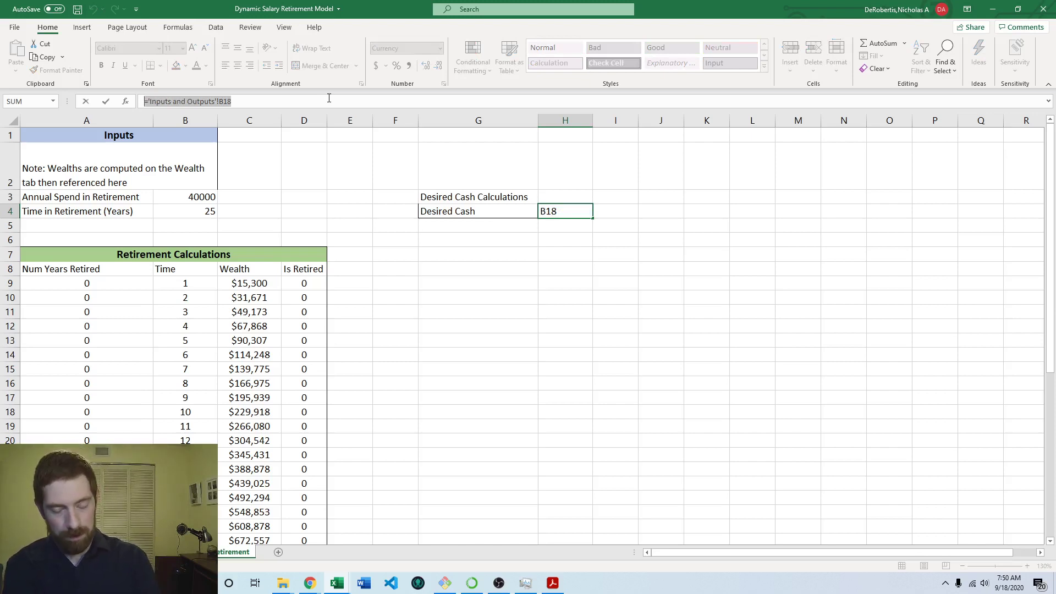
text(=)
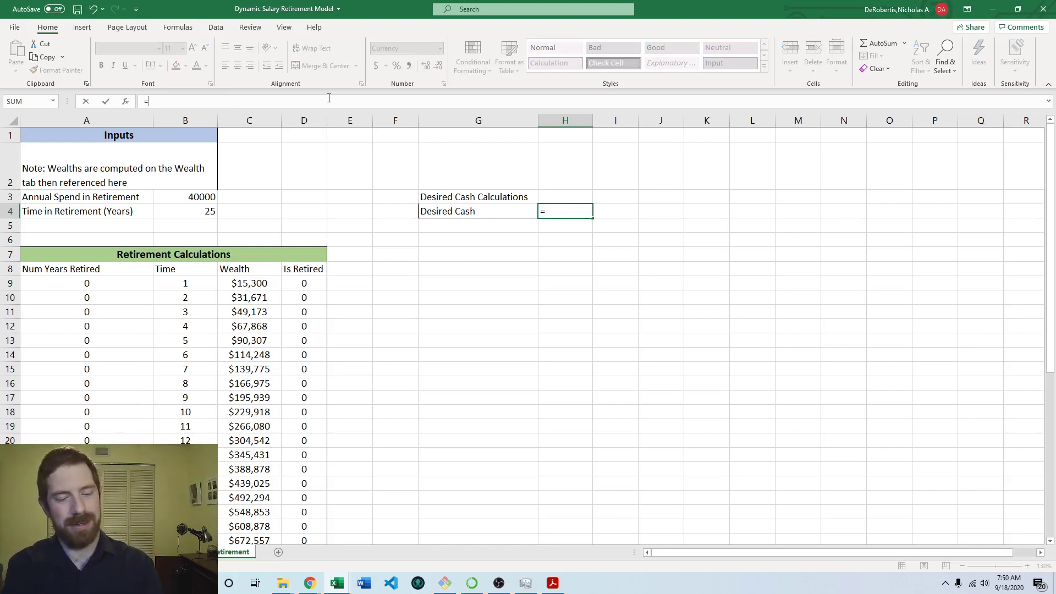
text(pv)
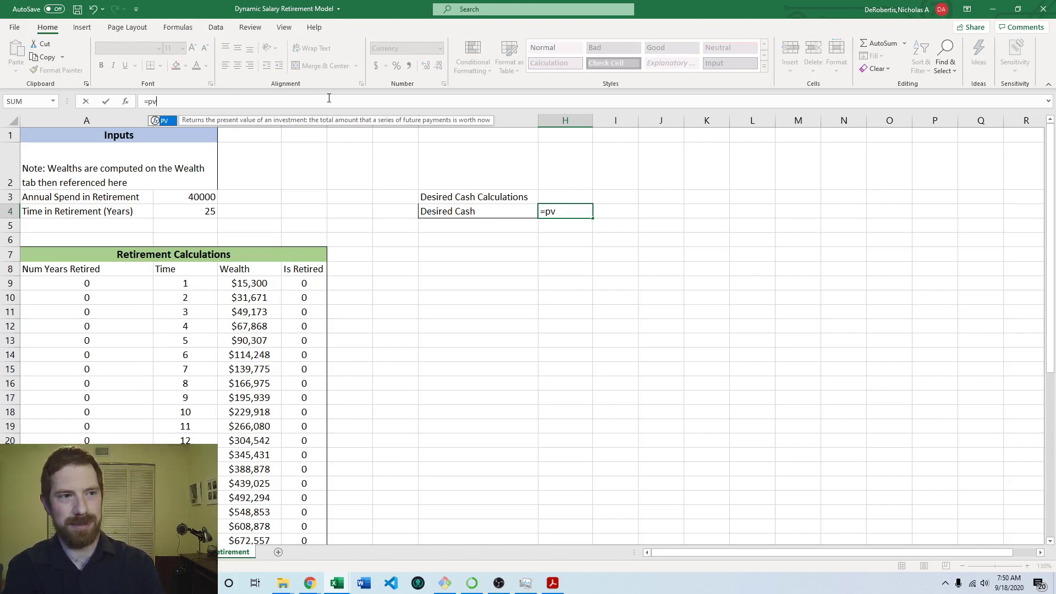
text(()
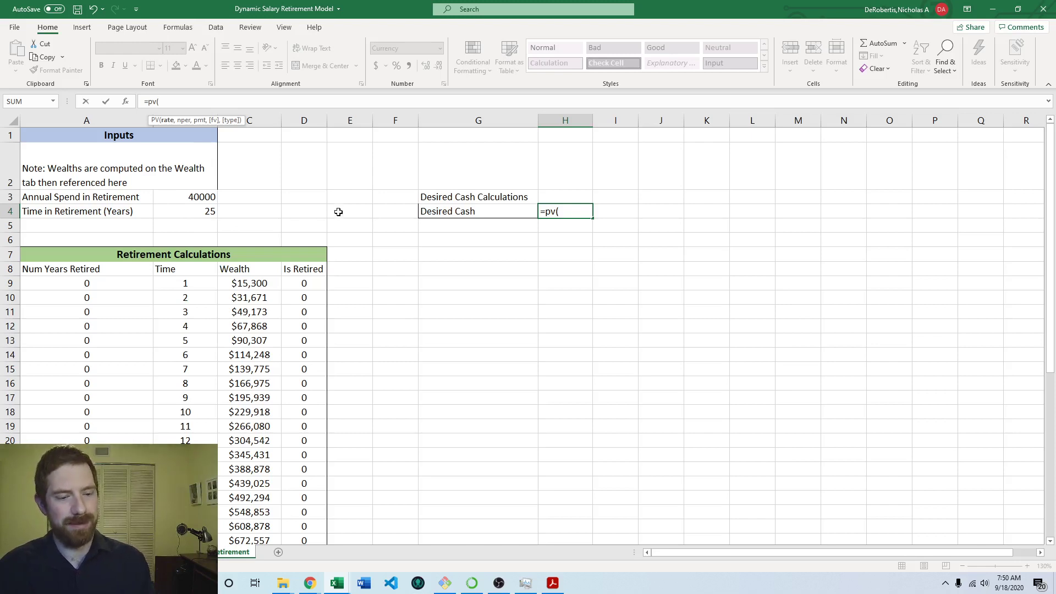
Cancel the PV edit and link A5:B5 to the Interest row on Inputs and Outputs
key(Escape)
click(297, 196)
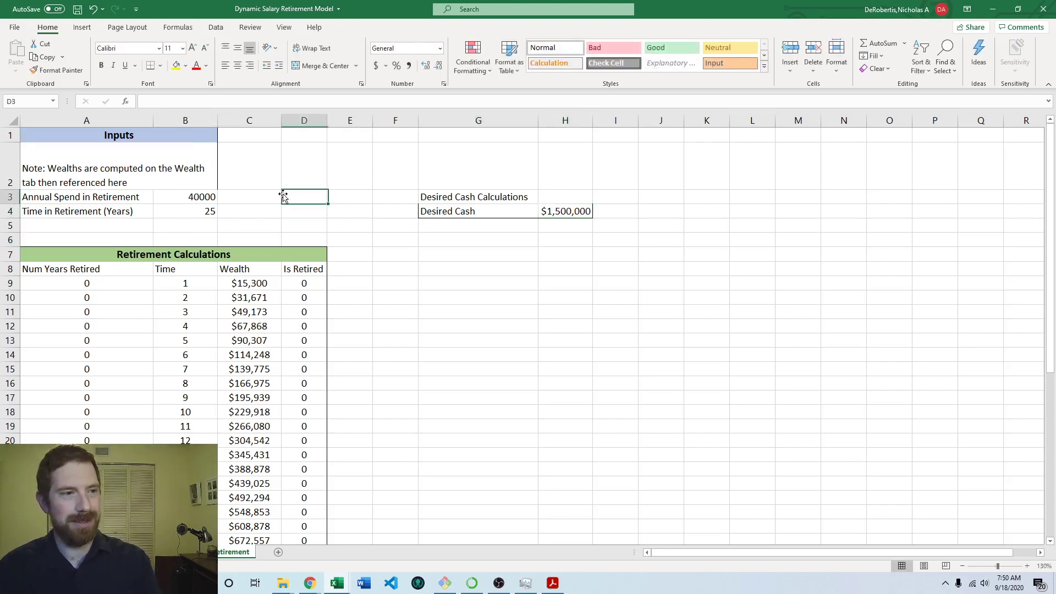
double_click(130, 226)
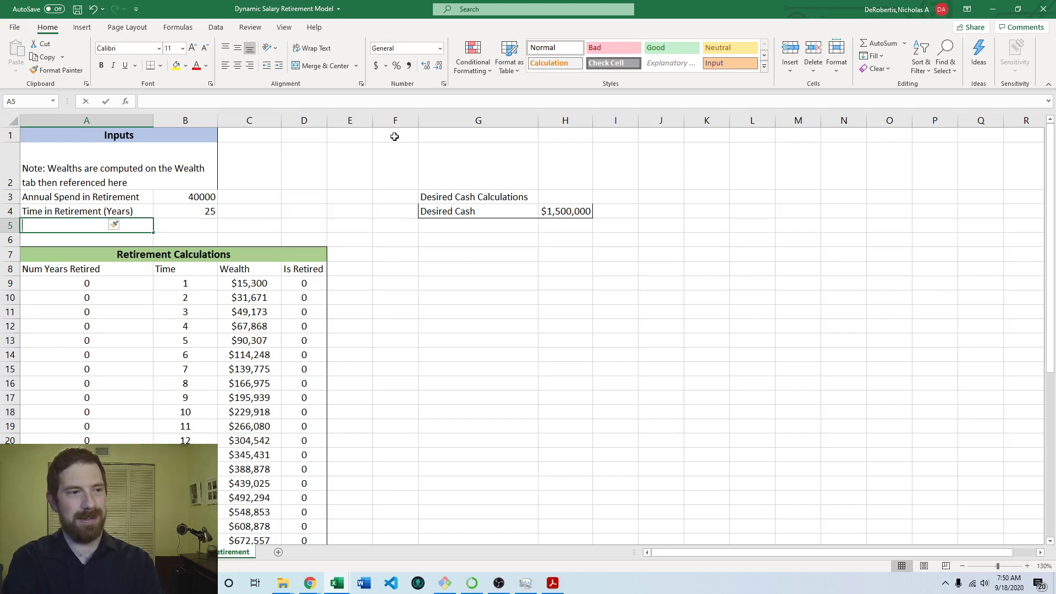
text(=)
click(182, 552)
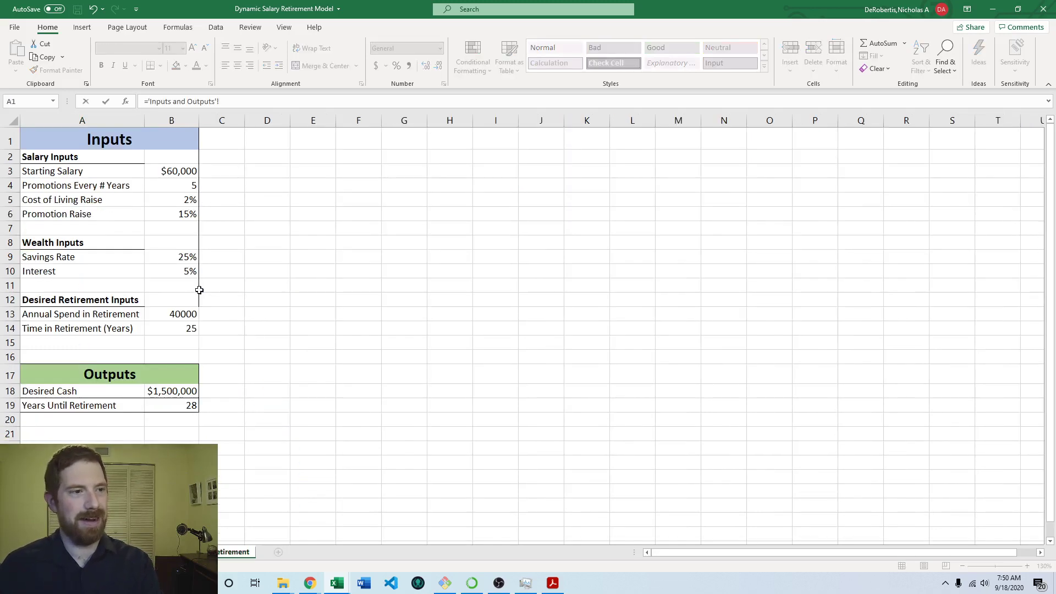
click(116, 271)
key(Return)
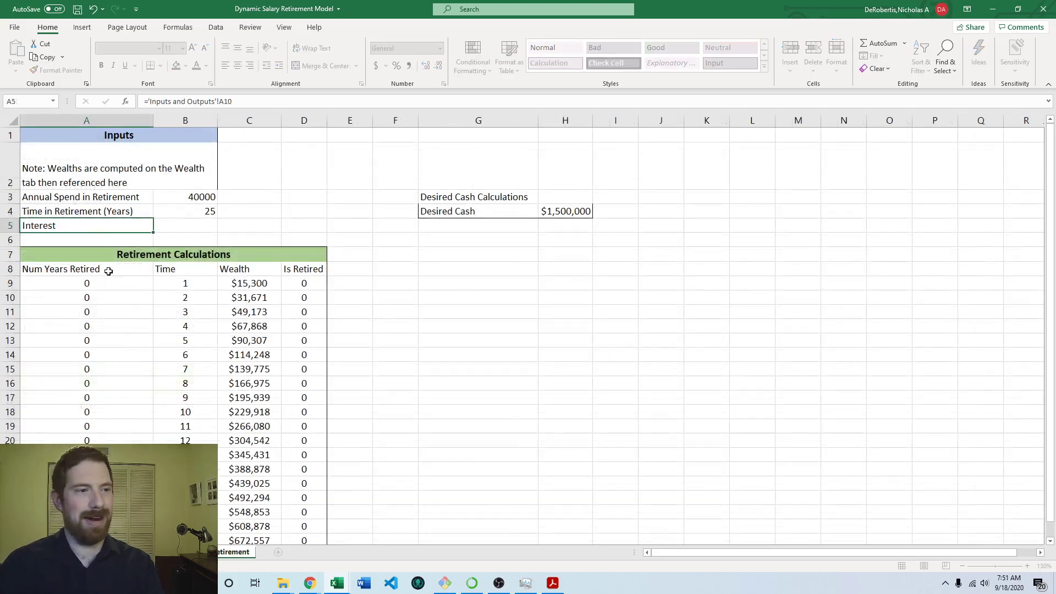
drag(153, 232, 192, 234)
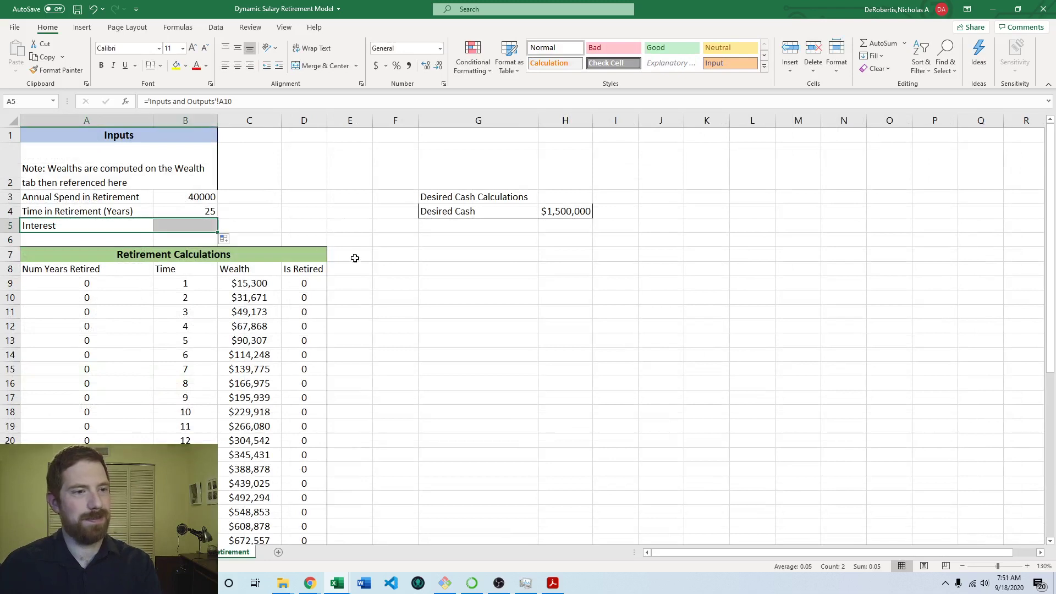
Apply Percent Style so the interest value in B5 shows 5%
click(473, 288)
click(198, 227)
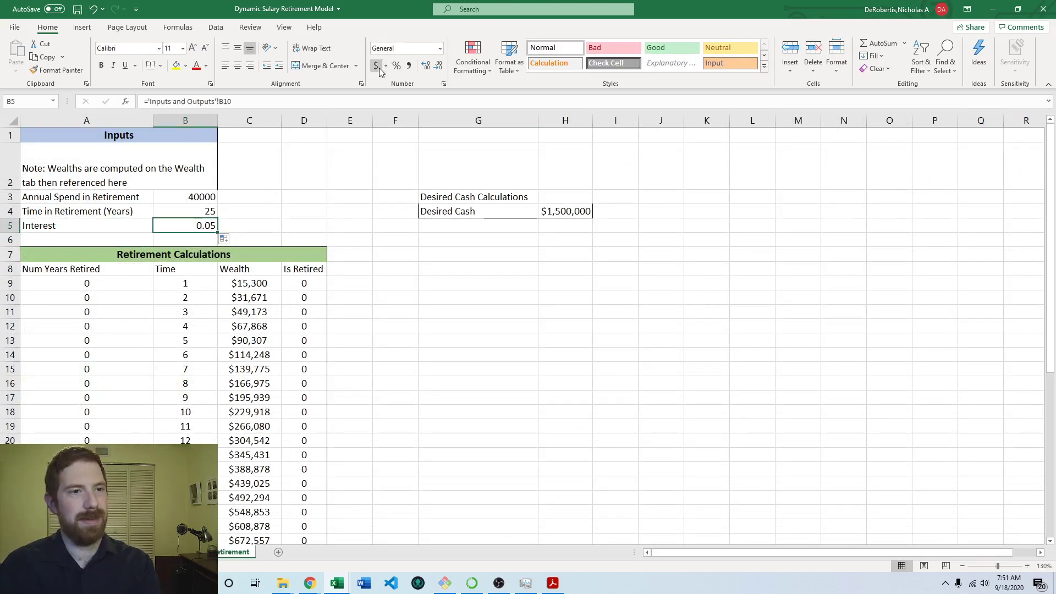
click(396, 66)
click(478, 269)
click(565, 212)
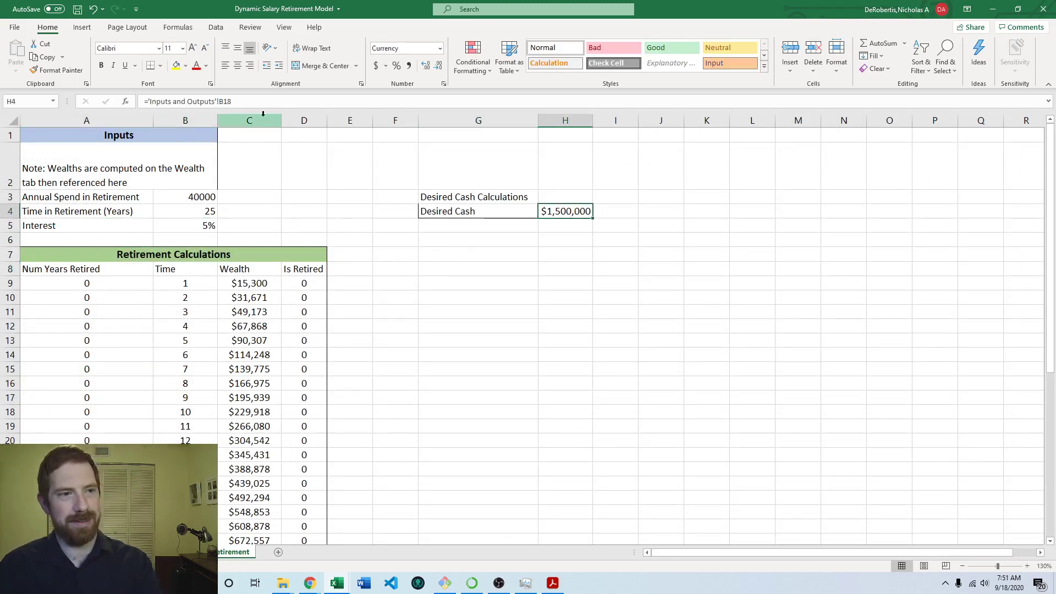
Enter =PV(B5,B4,-B3,0) in H4 so Desired Cash becomes $563,758
drag(233, 101, 144, 101)
text(=pv)
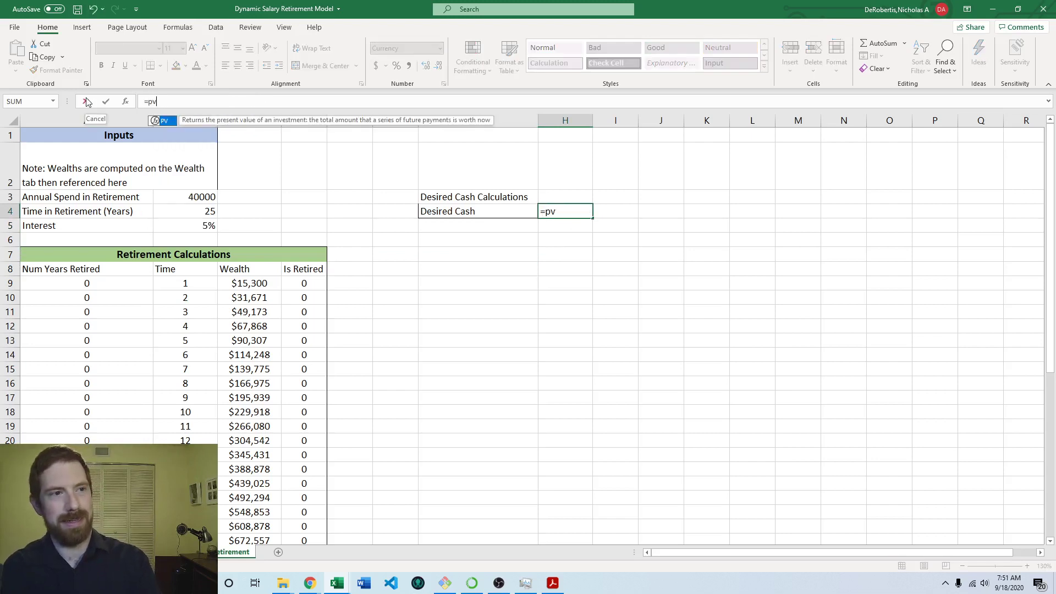
text(()
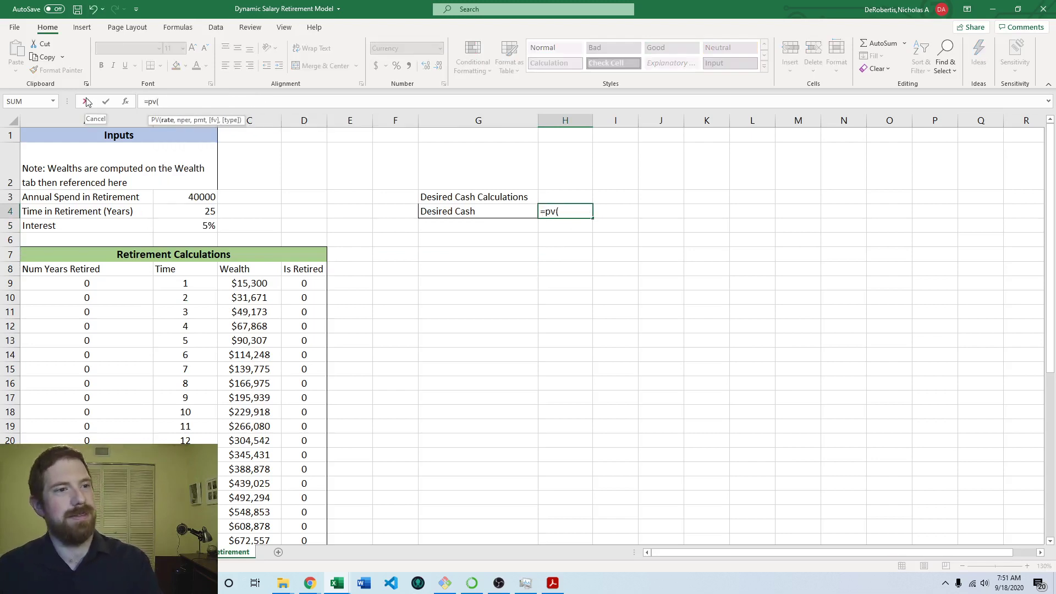
click(189, 226)
text(,)
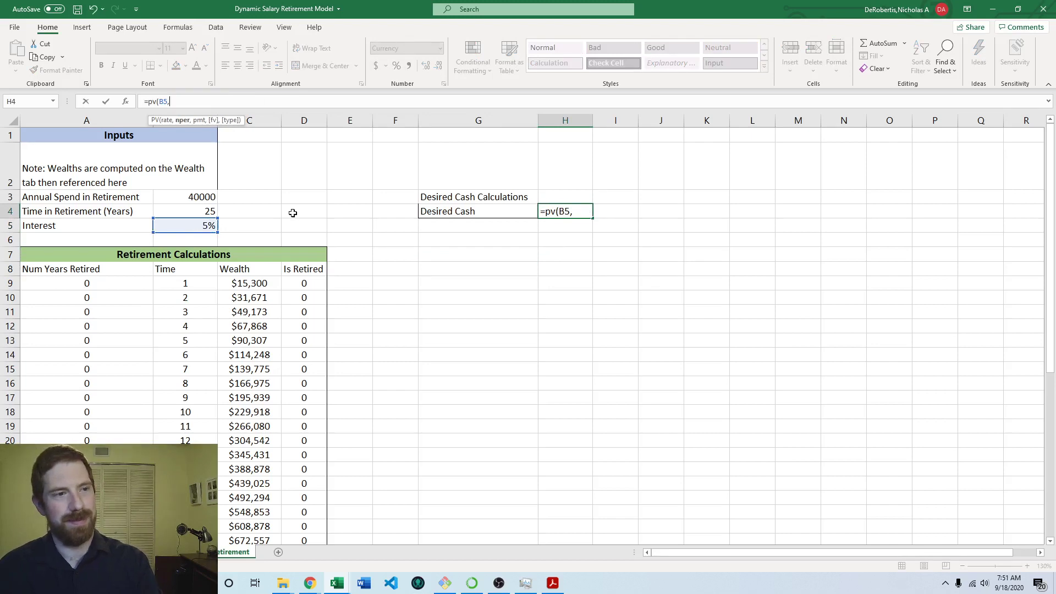
click(189, 211)
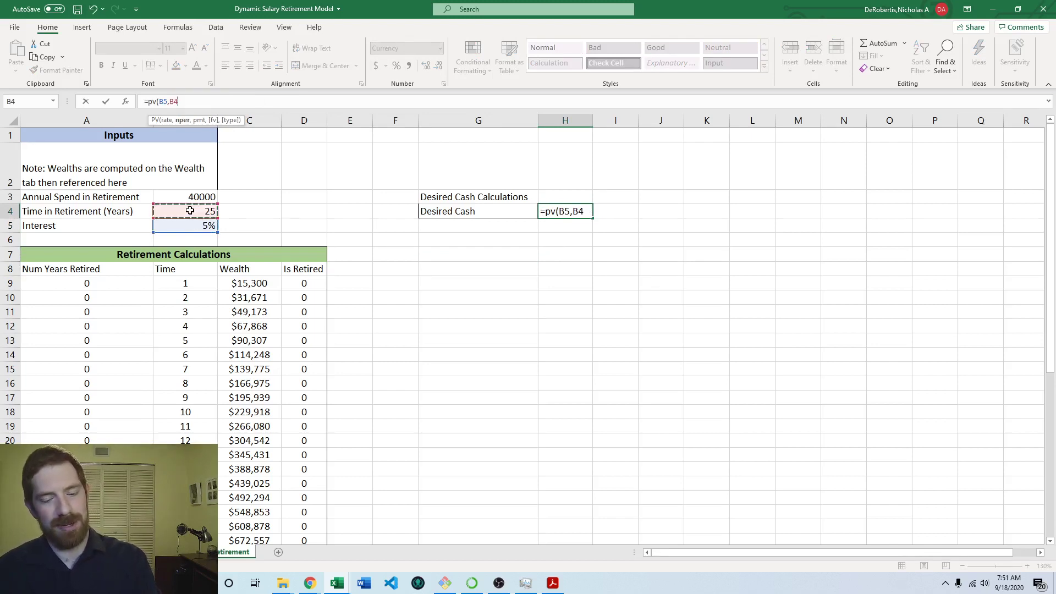
text(,-)
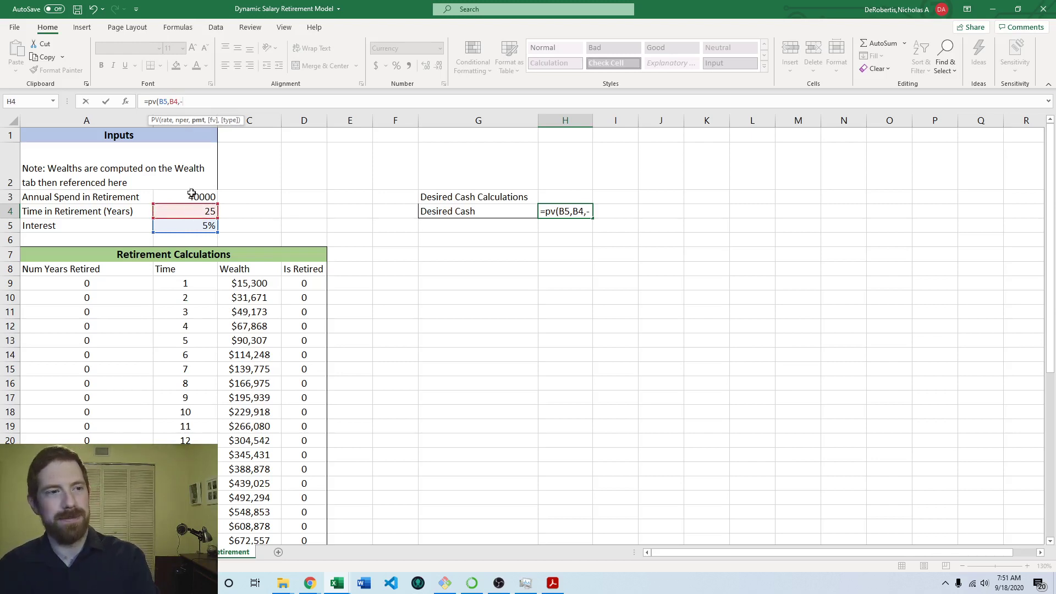
click(191, 194)
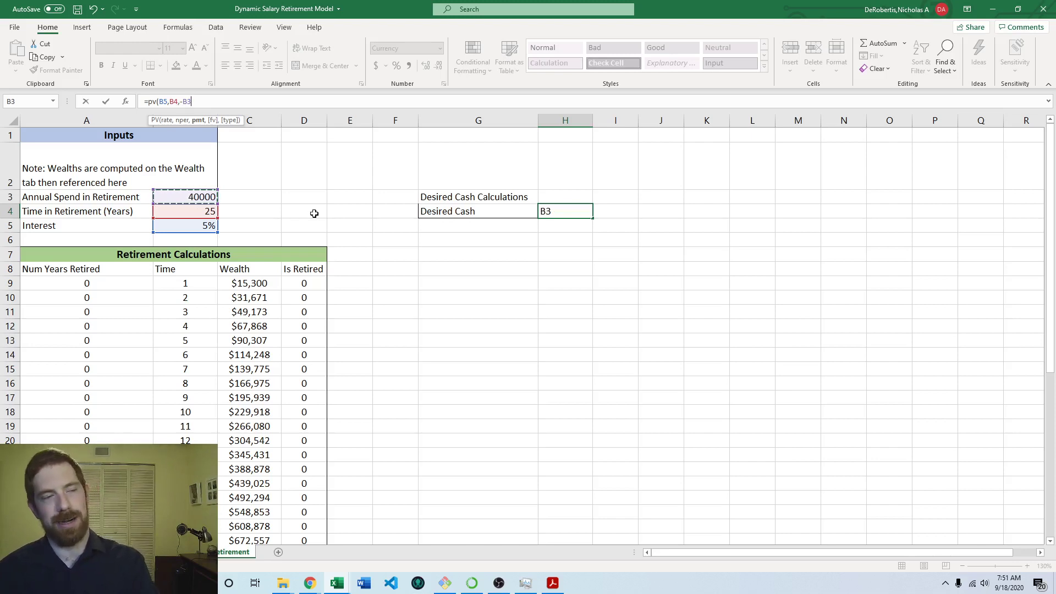
text(,0)
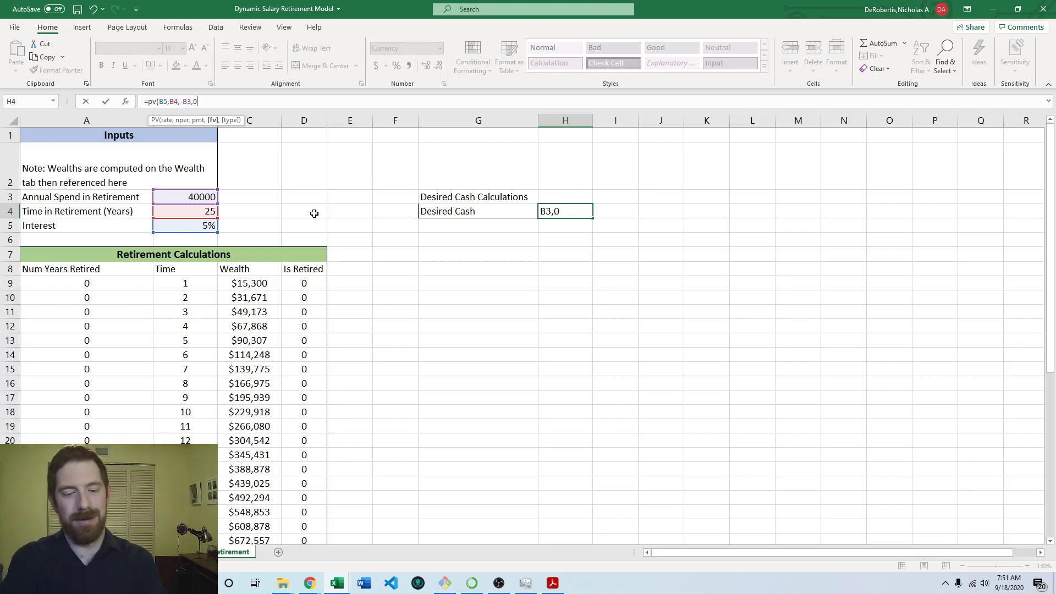
text())
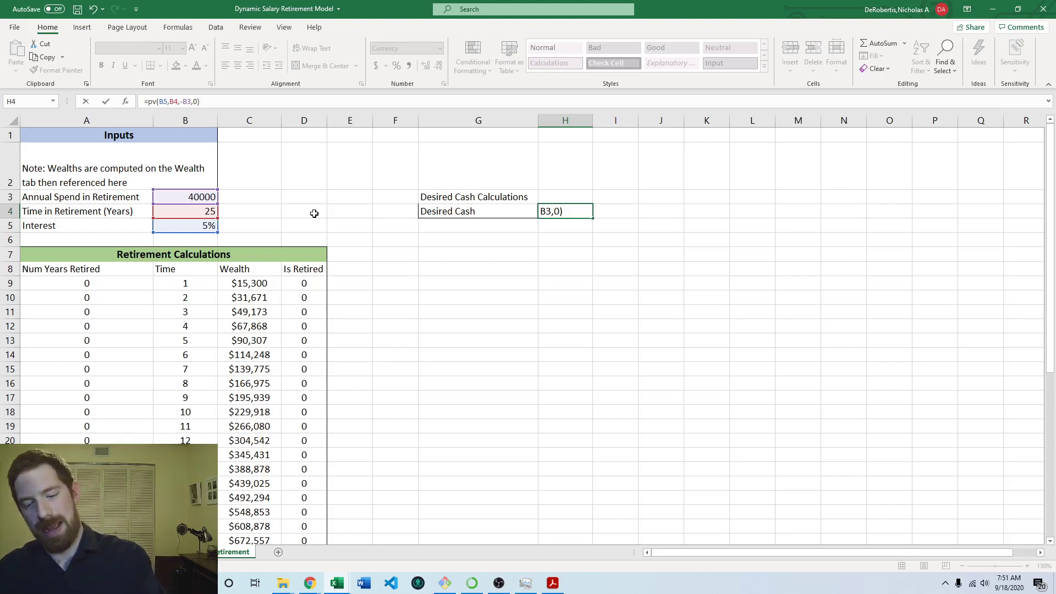
key(Return)
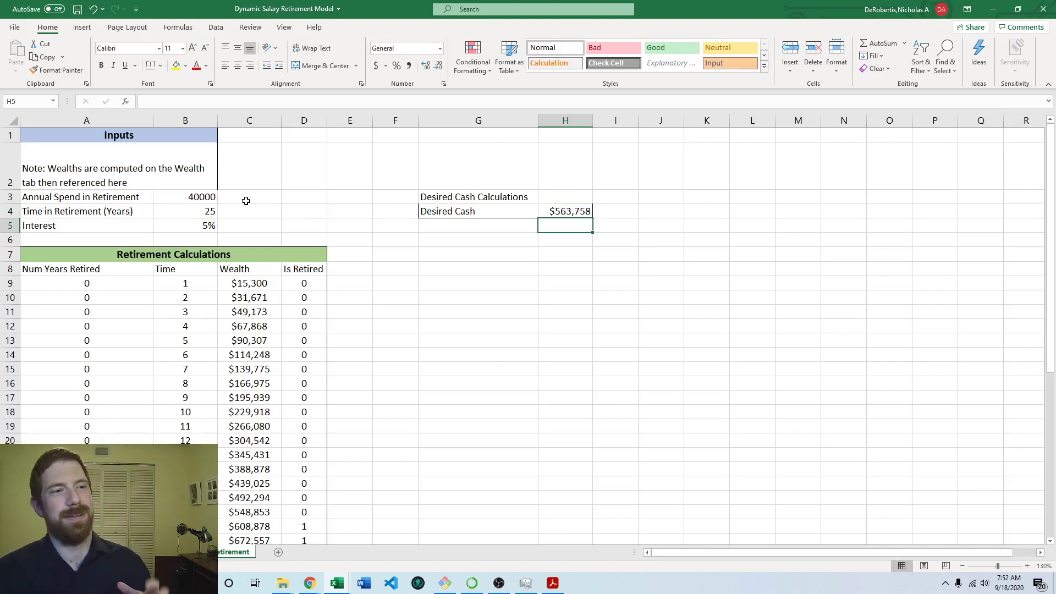
Review the formulas in B3, B4 and the Desired Cash PV formula in H4
click(209, 197)
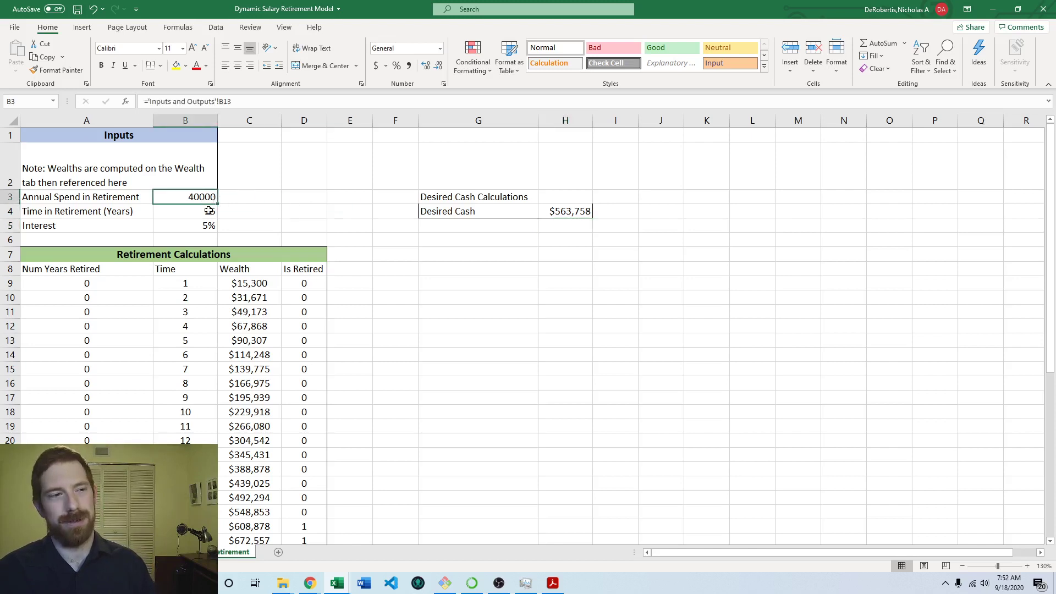
click(209, 211)
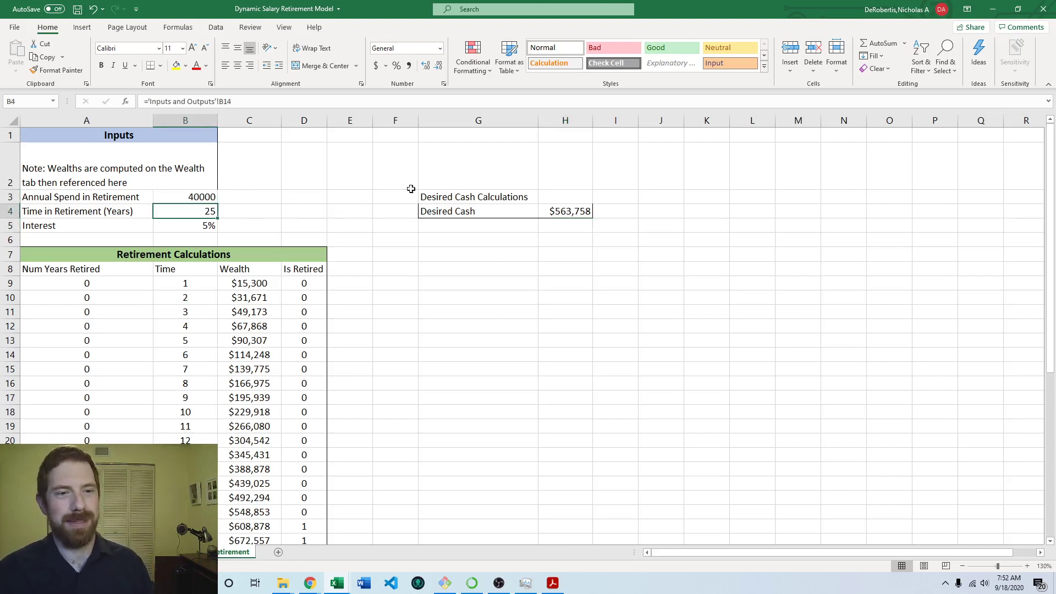
click(566, 212)
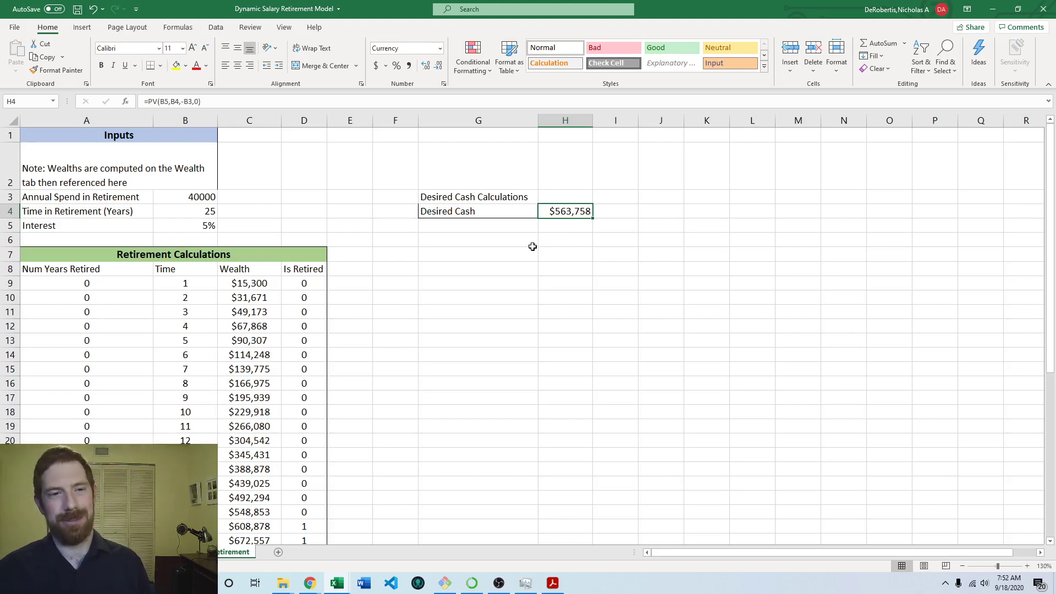
Return to the Inputs and Outputs sheet, where Desired Cash still reads $1,500,000
scroll(464, 285, down, 2)
drag(310, 408, 88, 407)
scroll(411, 365, up, 1)
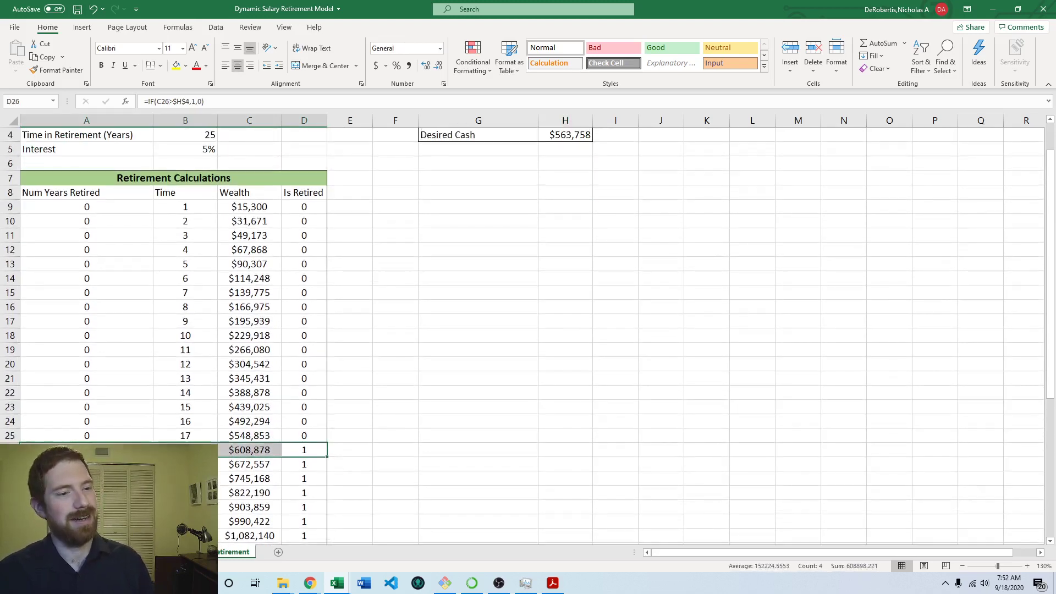
click(214, 552)
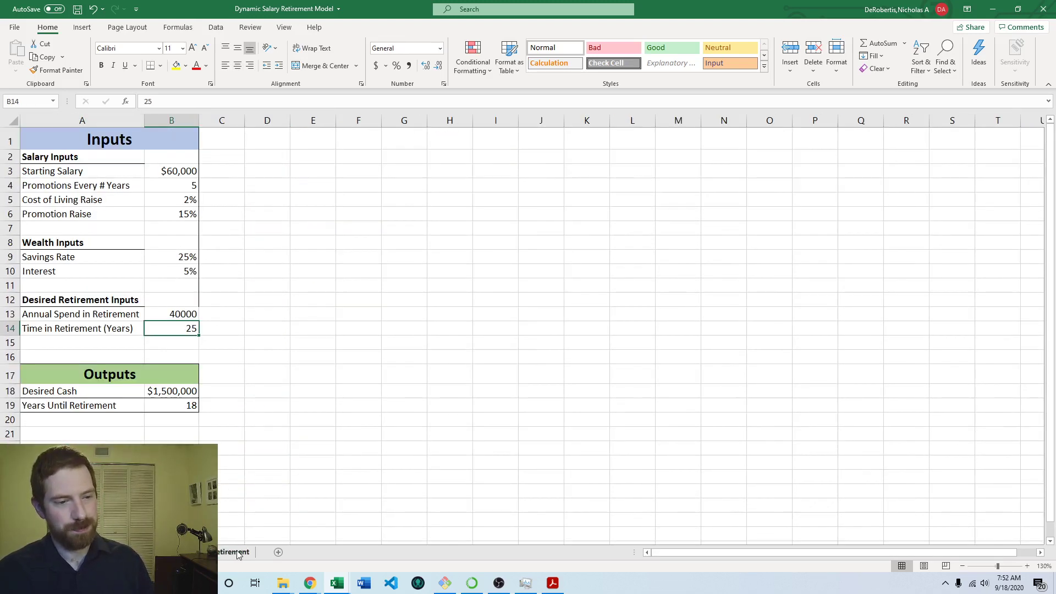
Set Desired Cash in B18 to =Retirement!H4 so it shows $563,758
click(185, 390)
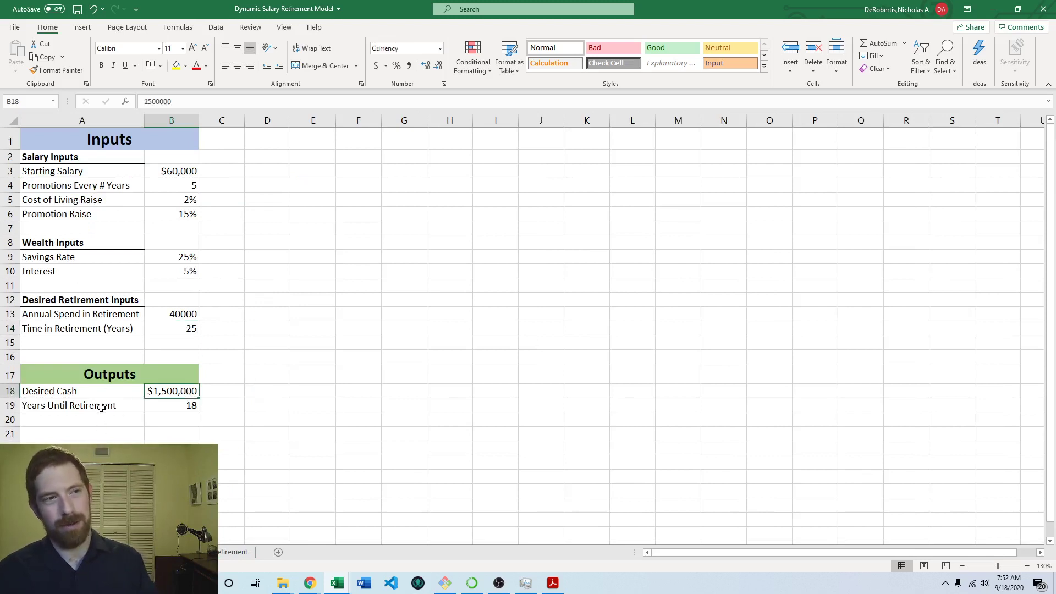
text(=)
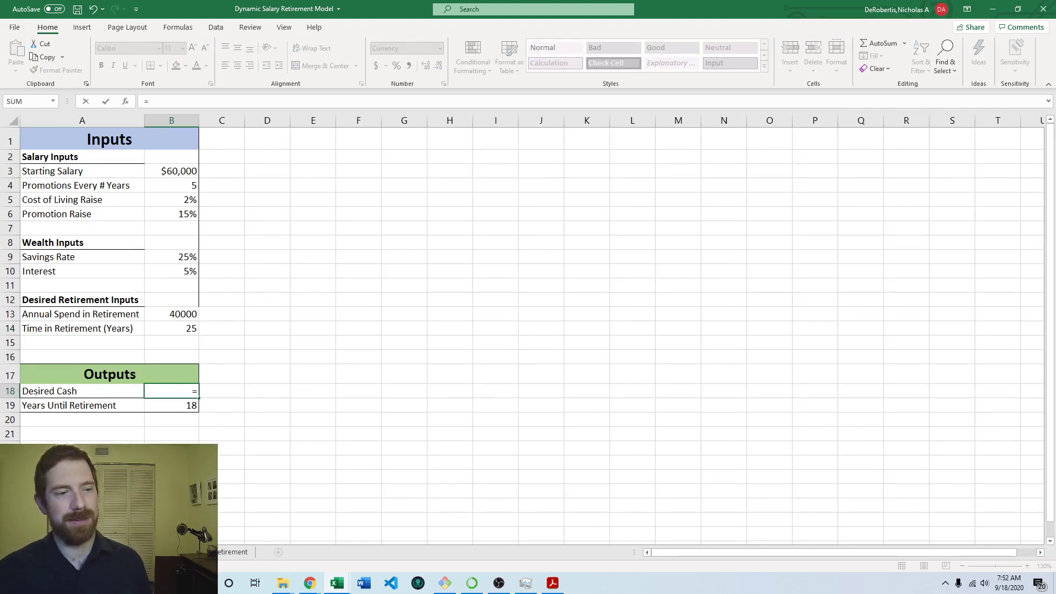
click(234, 552)
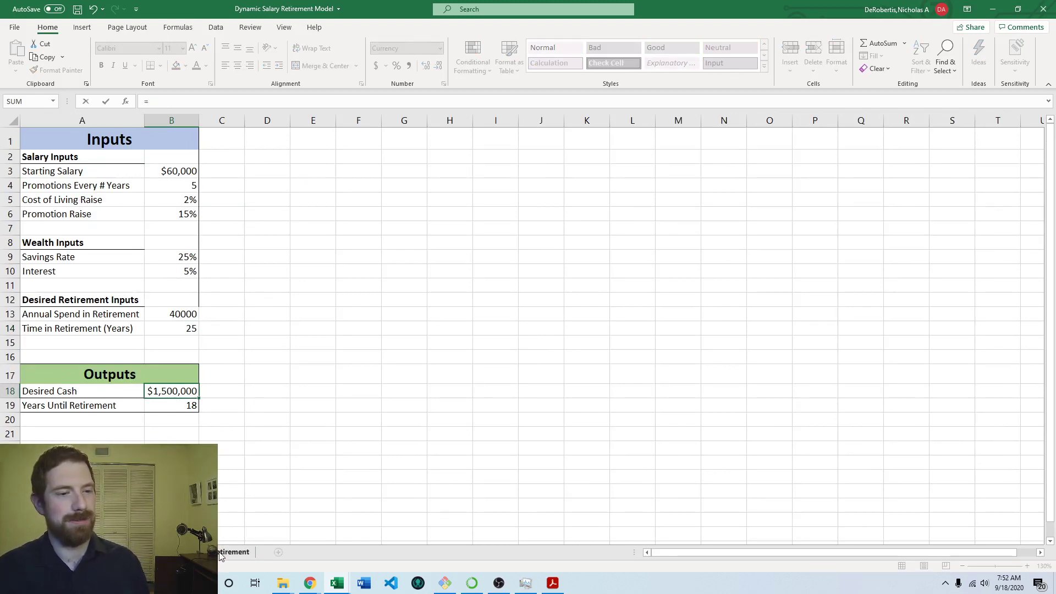
scroll(296, 324, up, 1)
click(574, 213)
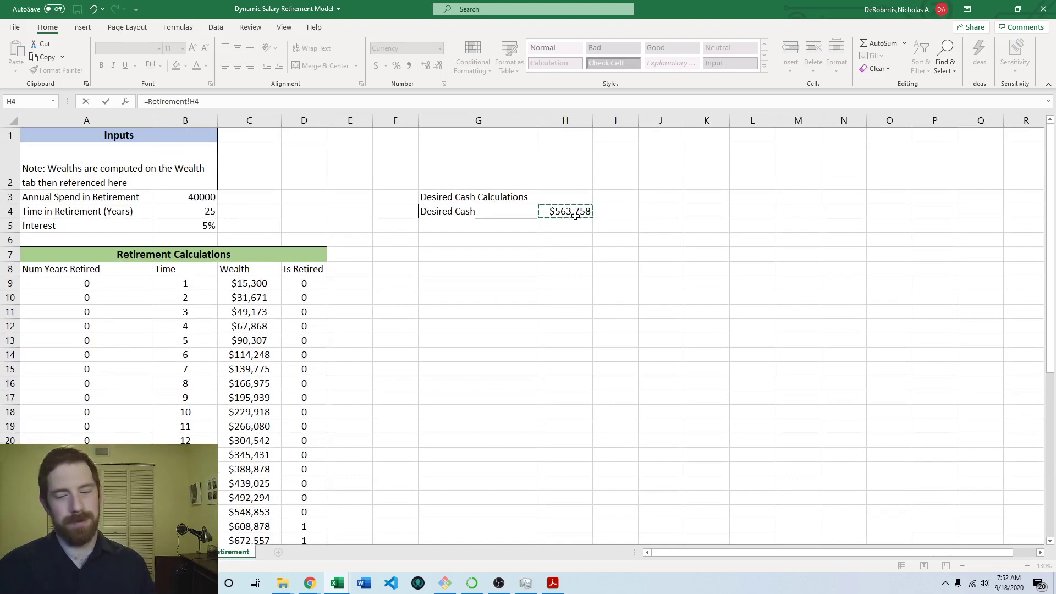
key(Return)
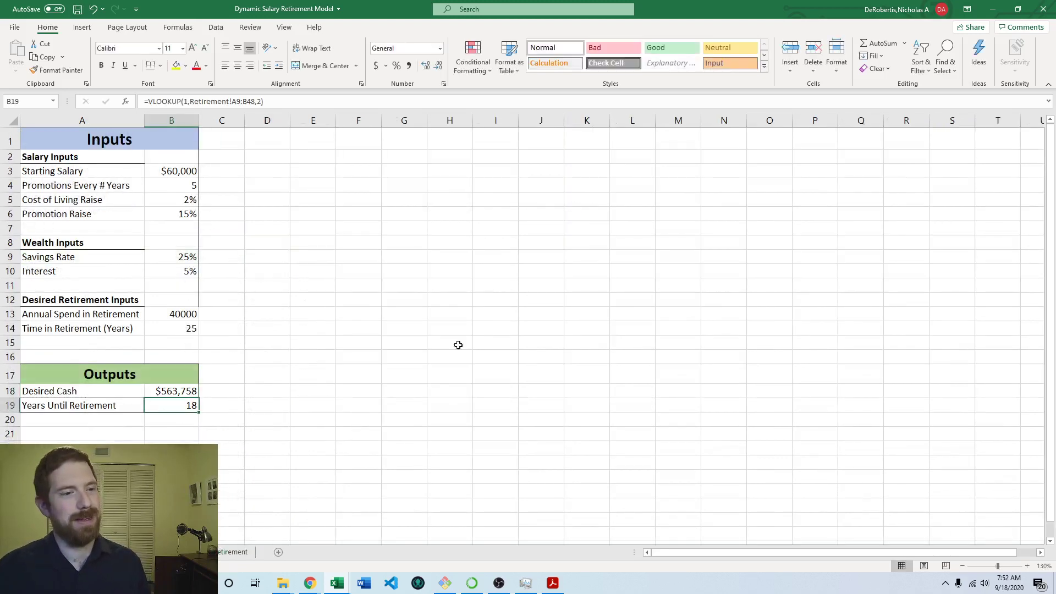
click(449, 374)
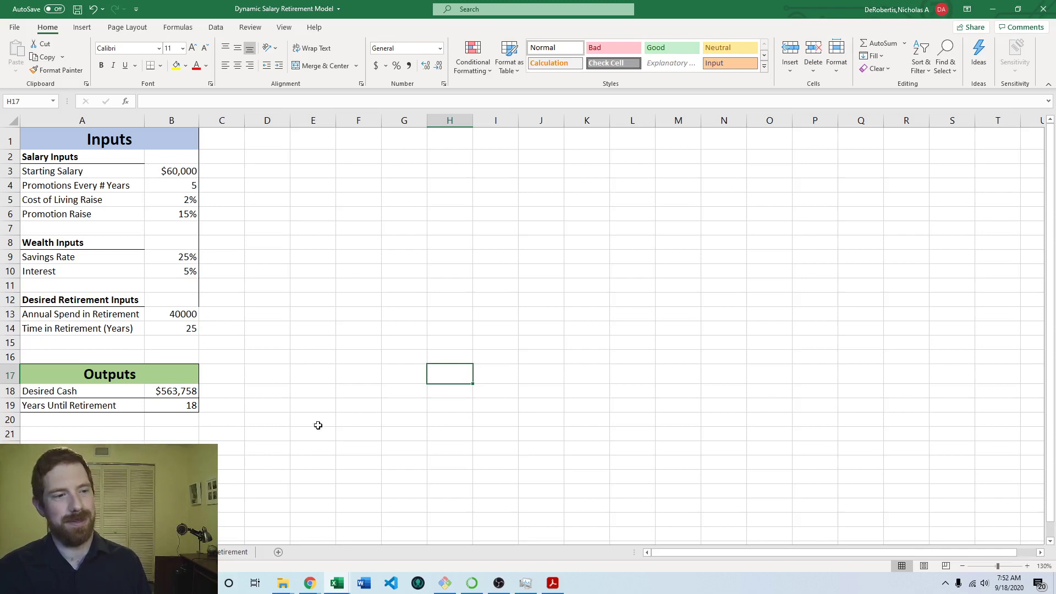
Try Time in Retirement values of 30 and 35 in B14, then restore 25
click(194, 328)
text(30)
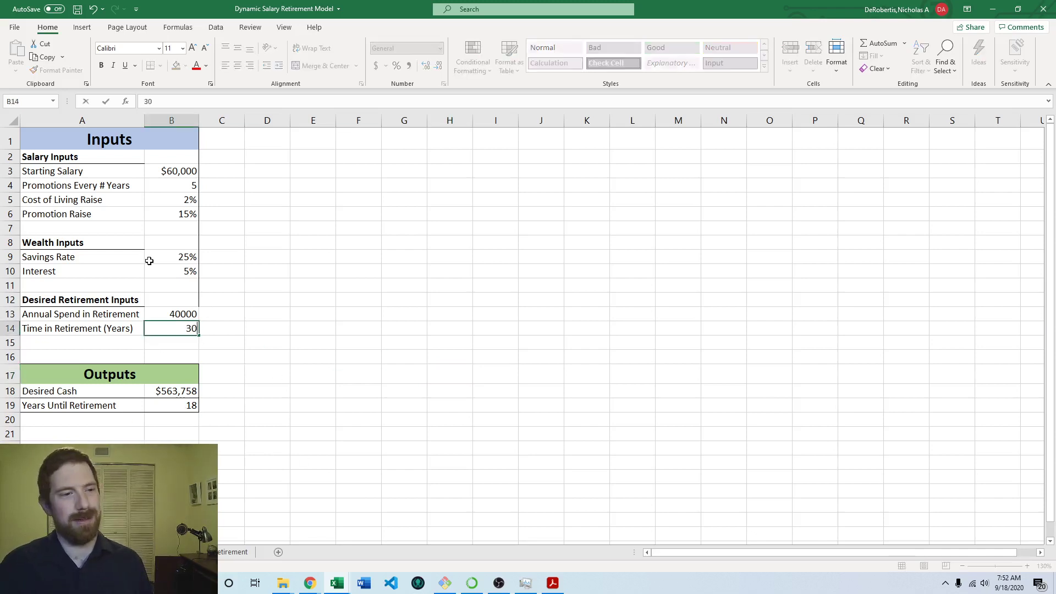
key(Return)
text(3)
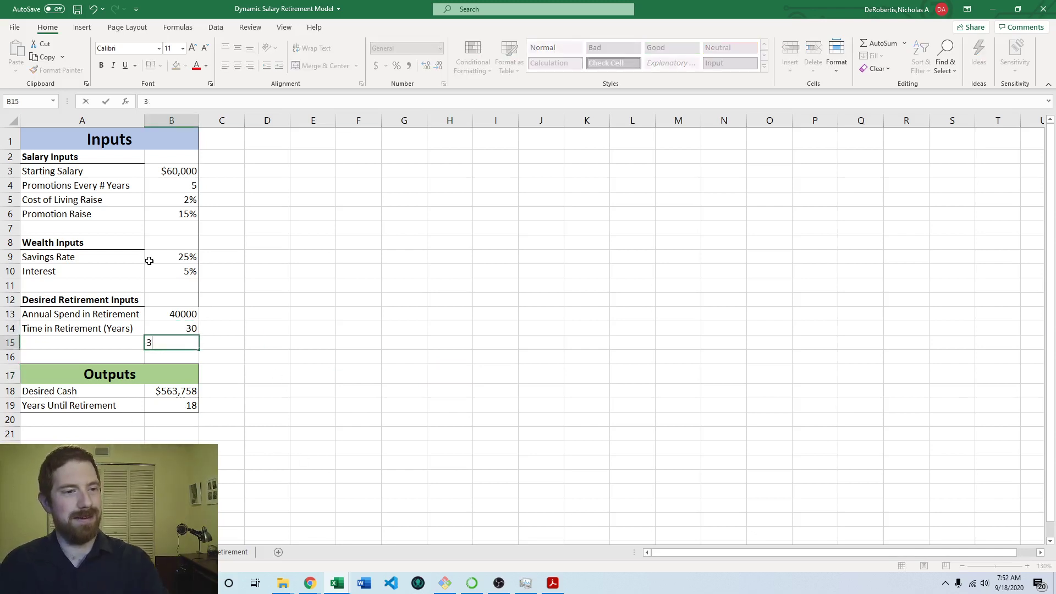
key(Escape)
key(Up)
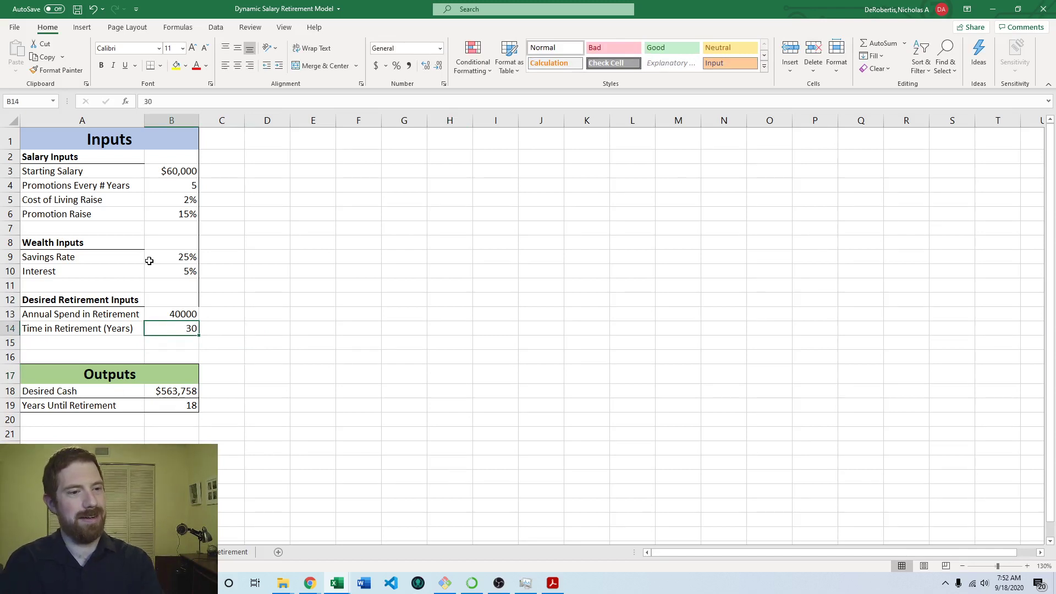
text(35)
key(Return)
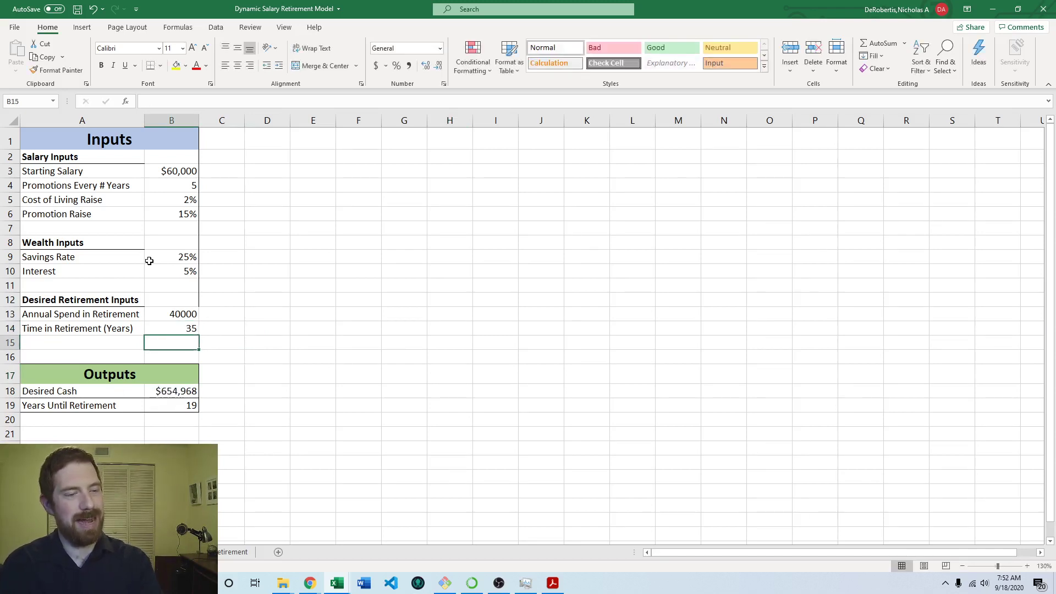
key(Up)
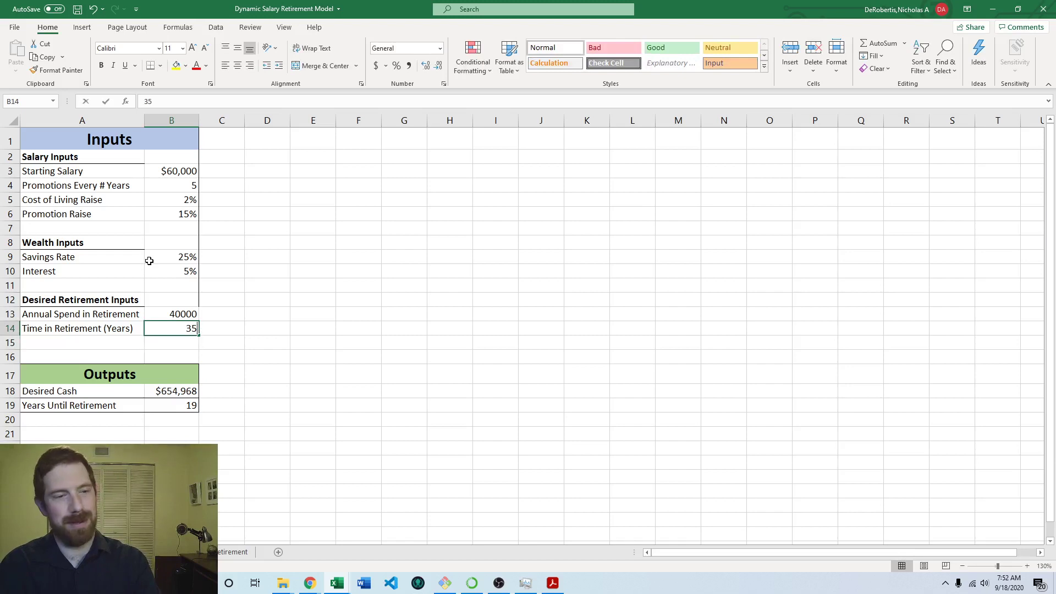
text(25)
key(Return)
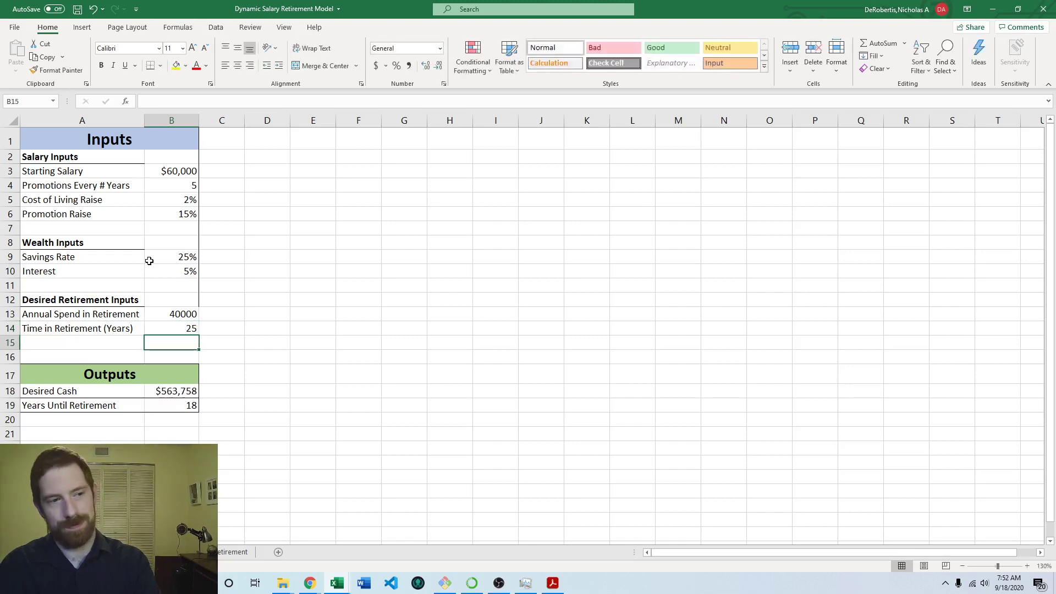
Set Annual Spend in Retirement in B13 to 60000
key(Up)
key(Up)
text(60000)
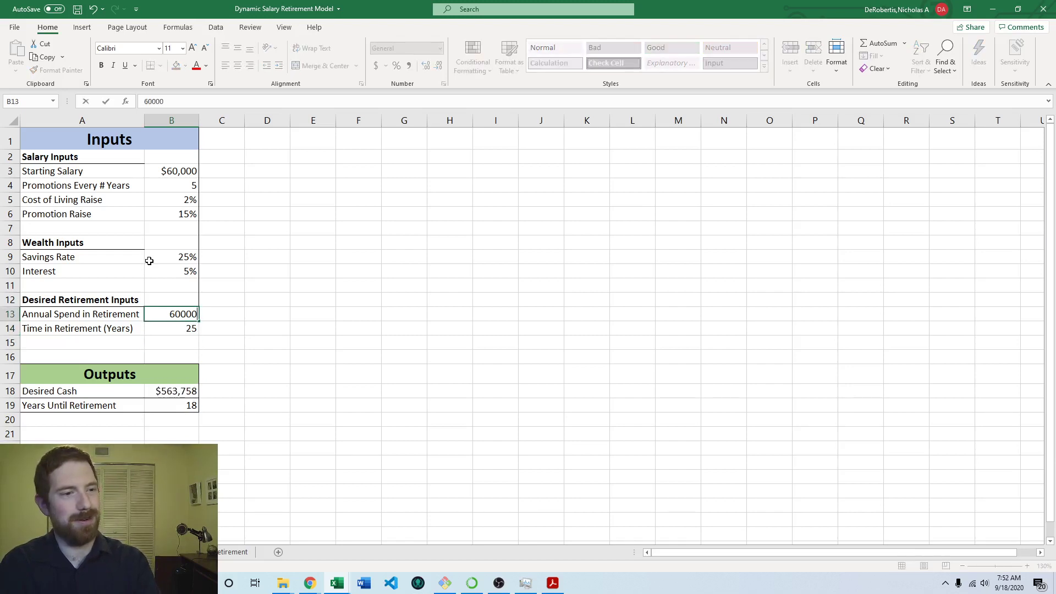
key(Return)
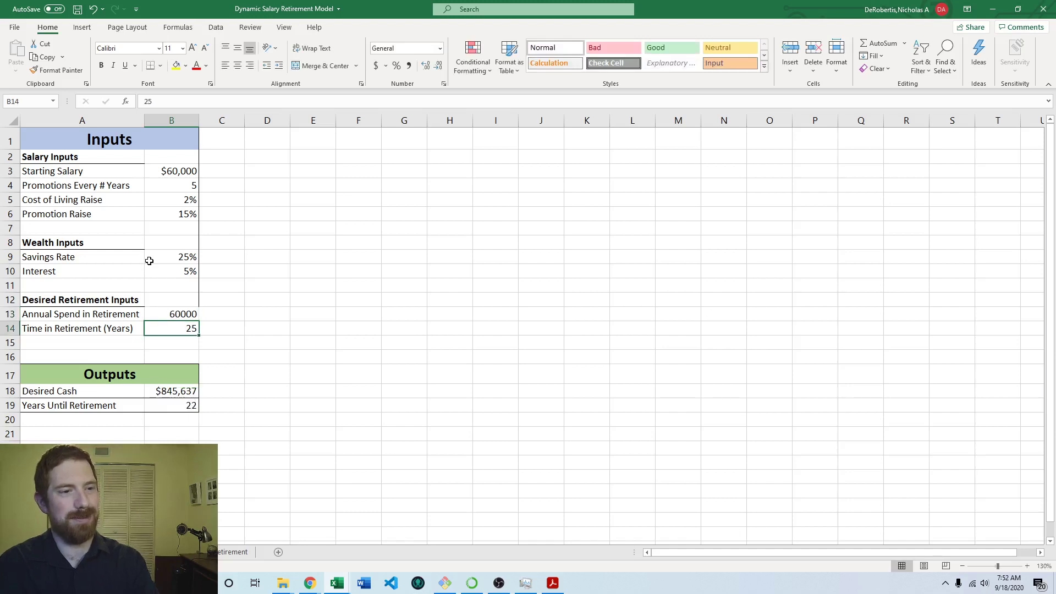